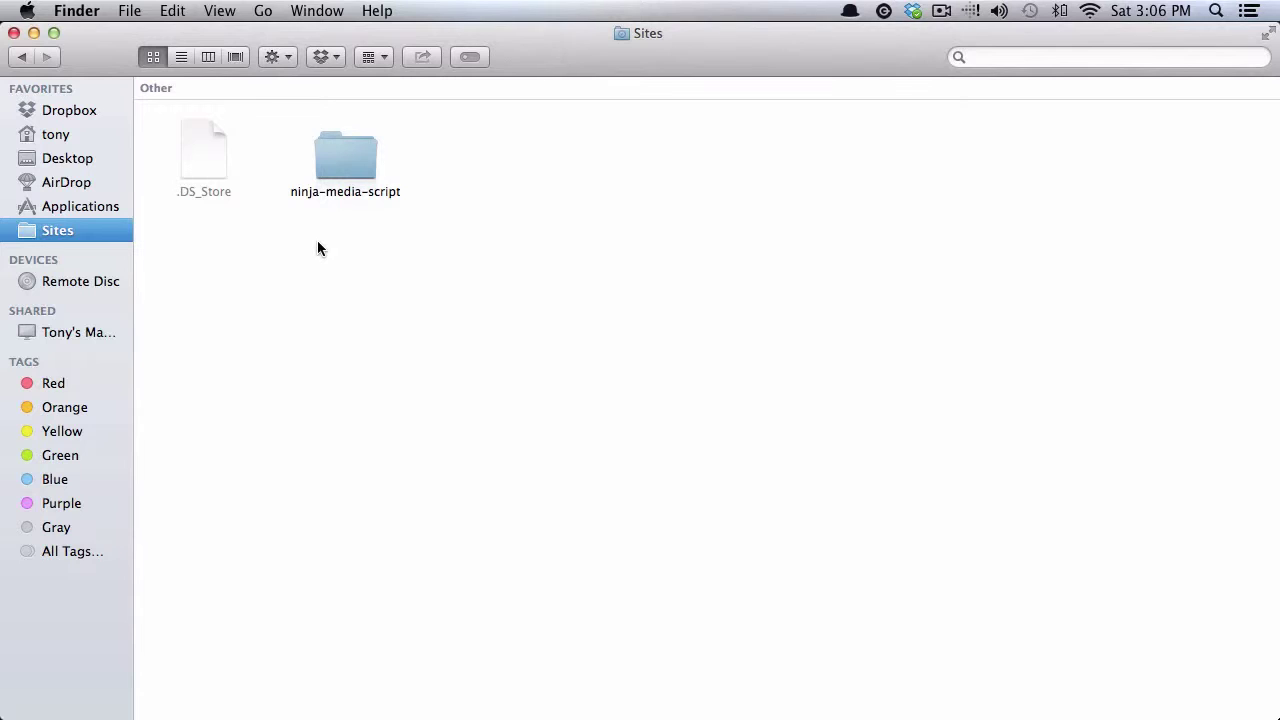
Step: Look inside the ninja-media-script folder, return to Sites, and bring up Chrome's localhost/MAMP page
{"action": "double_click", "coordinate": [348, 163]}
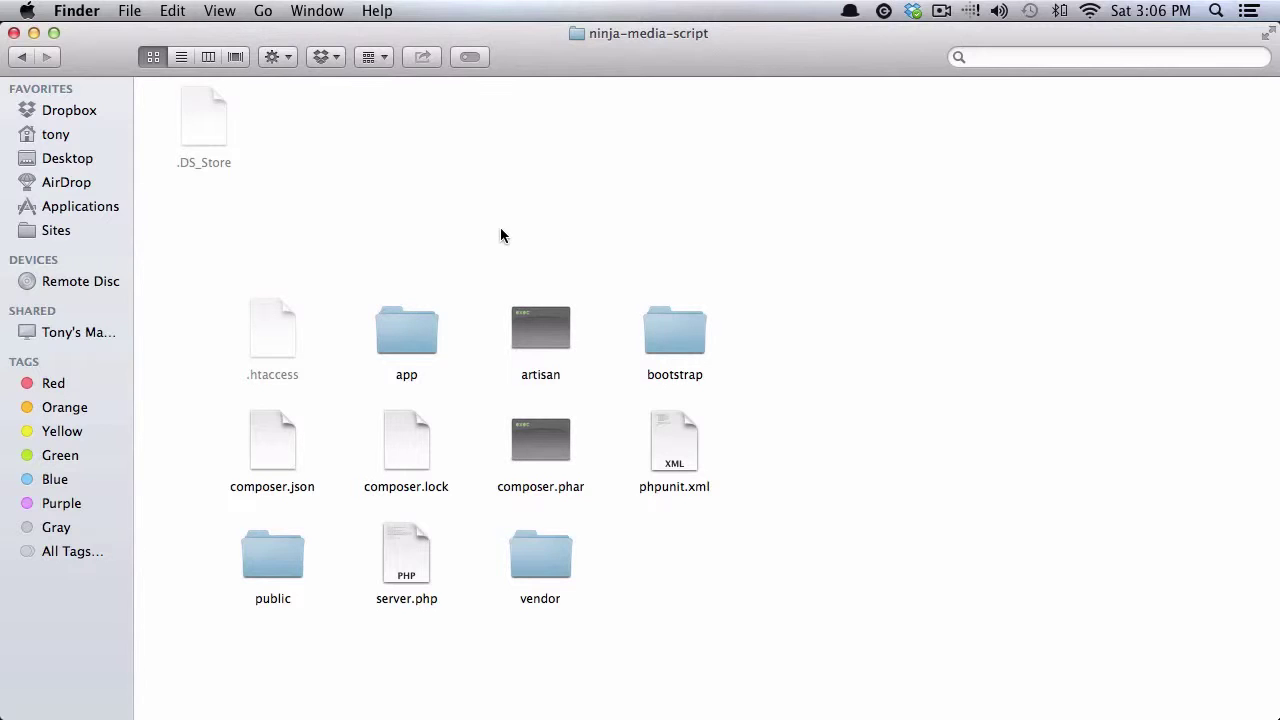
{"action": "left_click", "coordinate": [22, 57]}
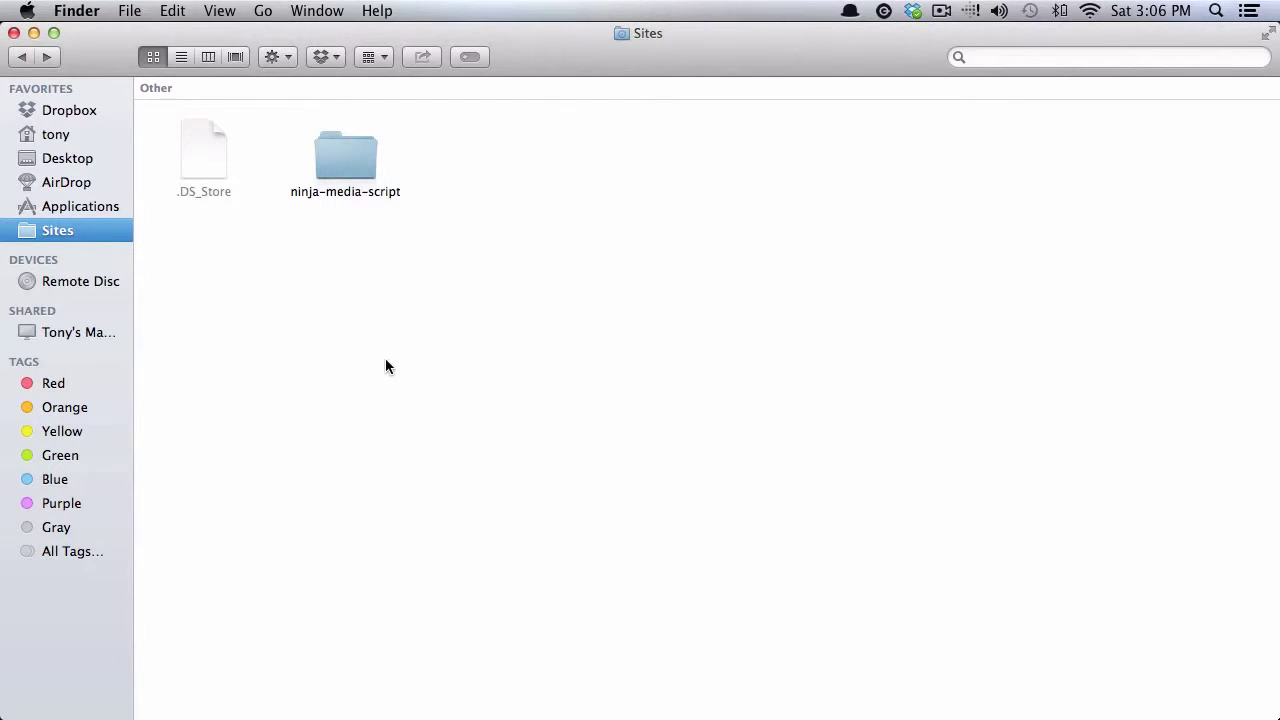
{"action": "key", "text": "super+Tab"}
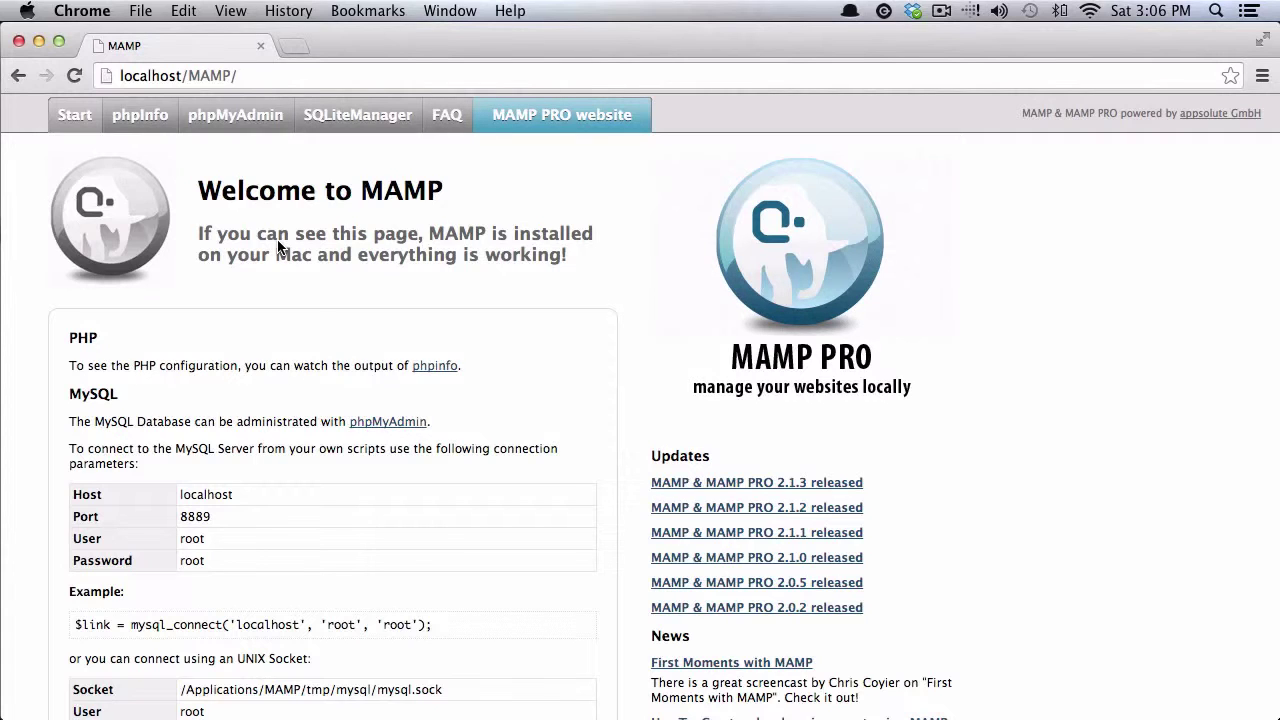
Step: Load the installer at ninja-media-script.com/install in a new Chrome tab
{"action": "scroll", "coordinate": [278, 241], "scroll_direction": "down", "scroll_amount": 3}
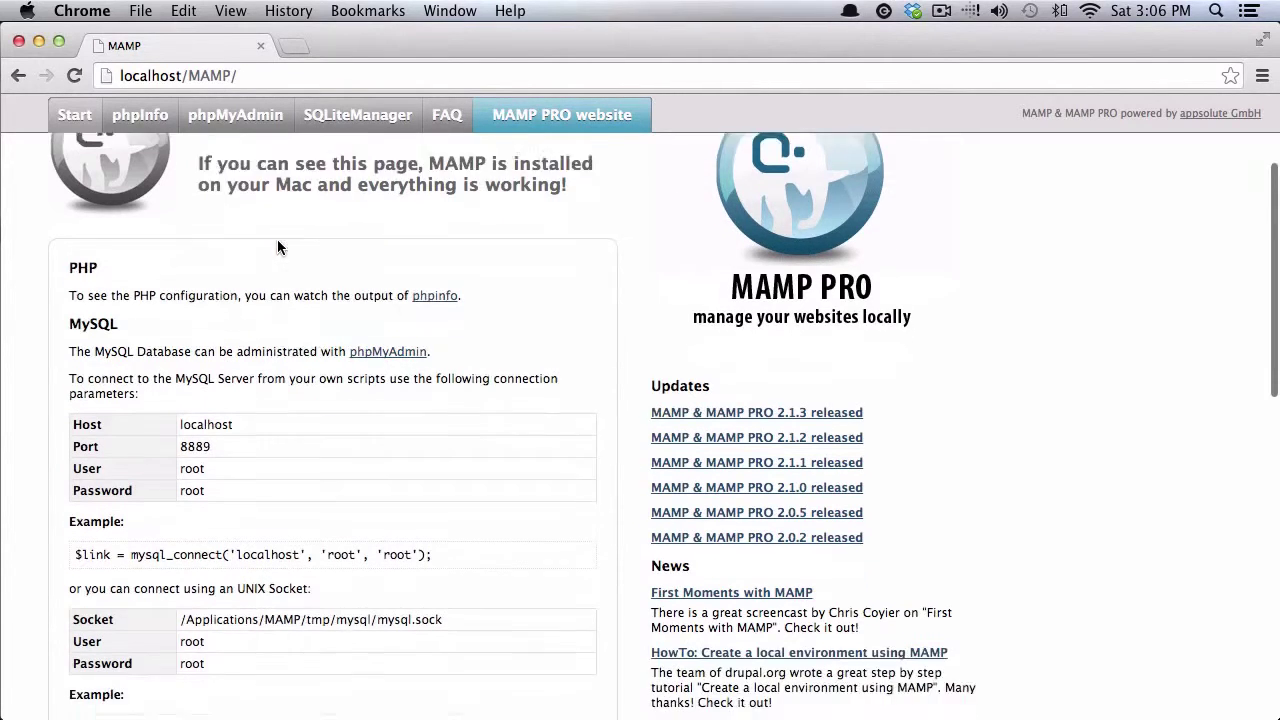
{"action": "scroll", "coordinate": [280, 231], "scroll_direction": "up", "scroll_amount": 3}
{"action": "scroll", "coordinate": [294, 202], "scroll_direction": "down", "scroll_amount": 1}
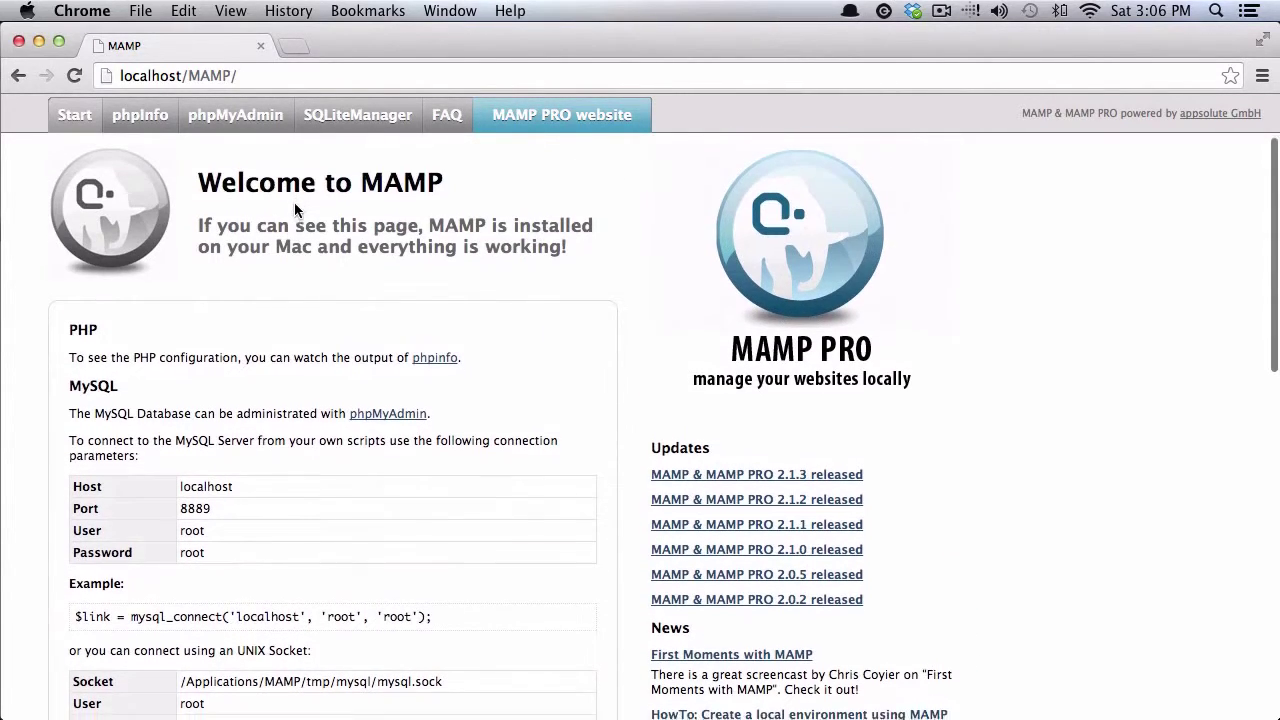
{"action": "left_click", "coordinate": [294, 47]}
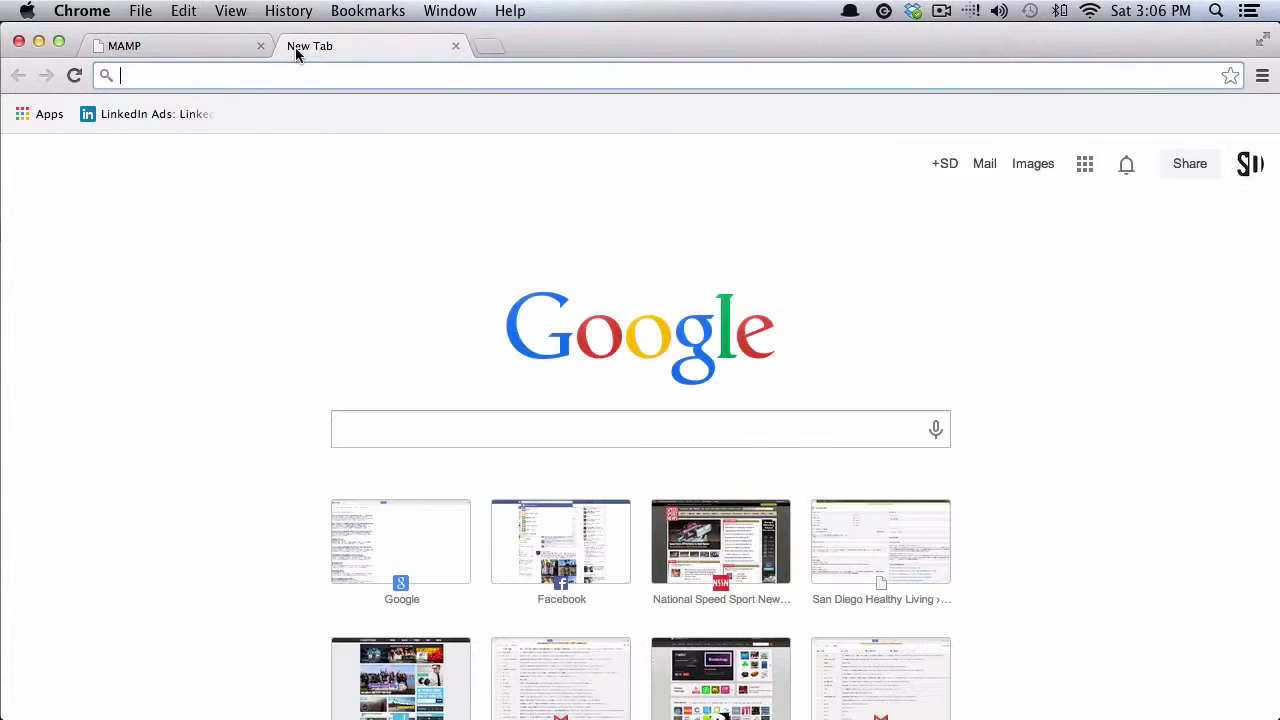
{"action": "type", "text": "ninja-media-script.devdojo.com"}
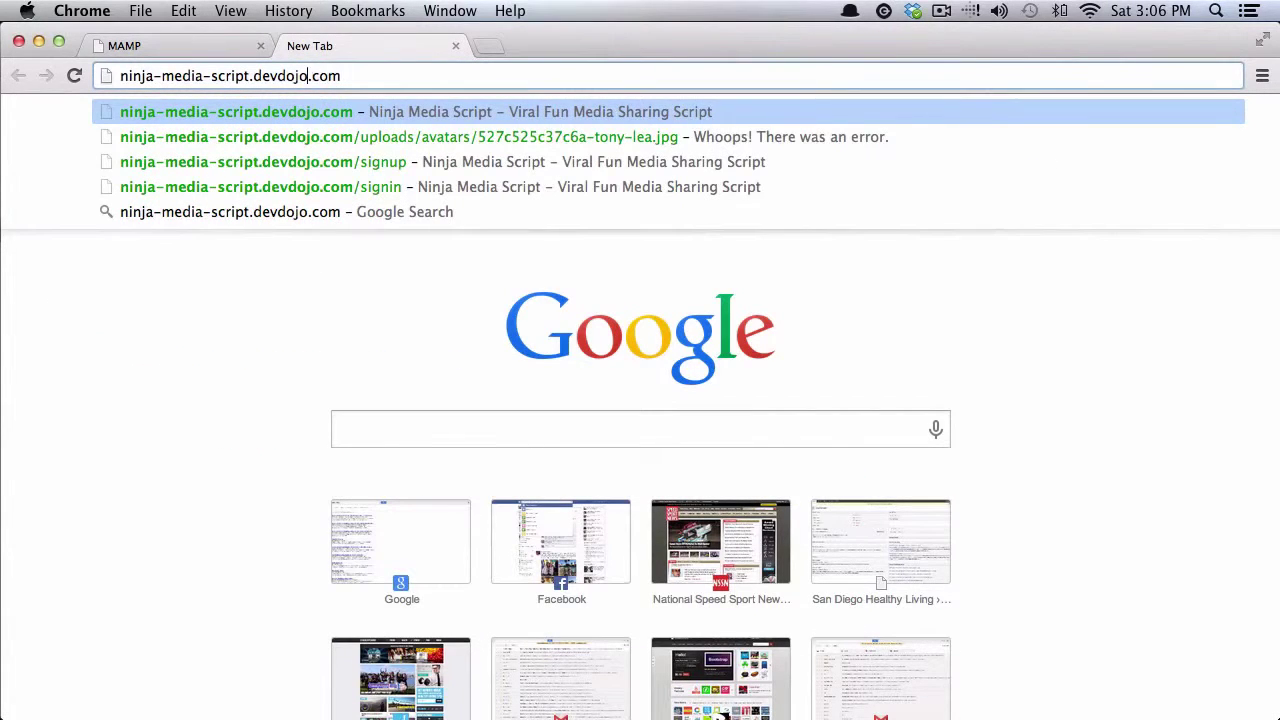
{"action": "key", "text": "BackSpace"}
{"action": "key", "text": "BackSpace"}
{"action": "key", "text": "BackSpace"}
{"action": "key", "text": "BackSpace"}
{"action": "key", "text": "BackSpace"}
{"action": "key", "text": "BackSpace"}
{"action": "key", "text": "BackSpace"}
{"action": "key", "text": "BackSpace"}
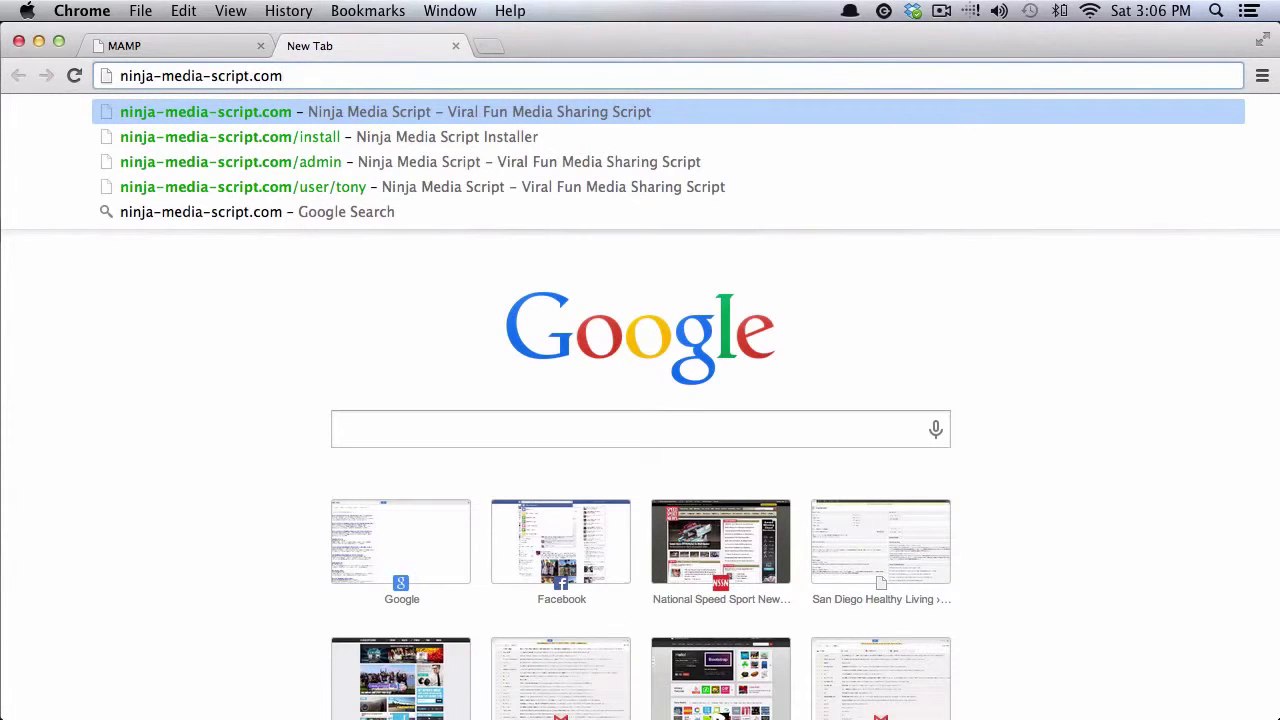
{"action": "type", "text": "/install"}
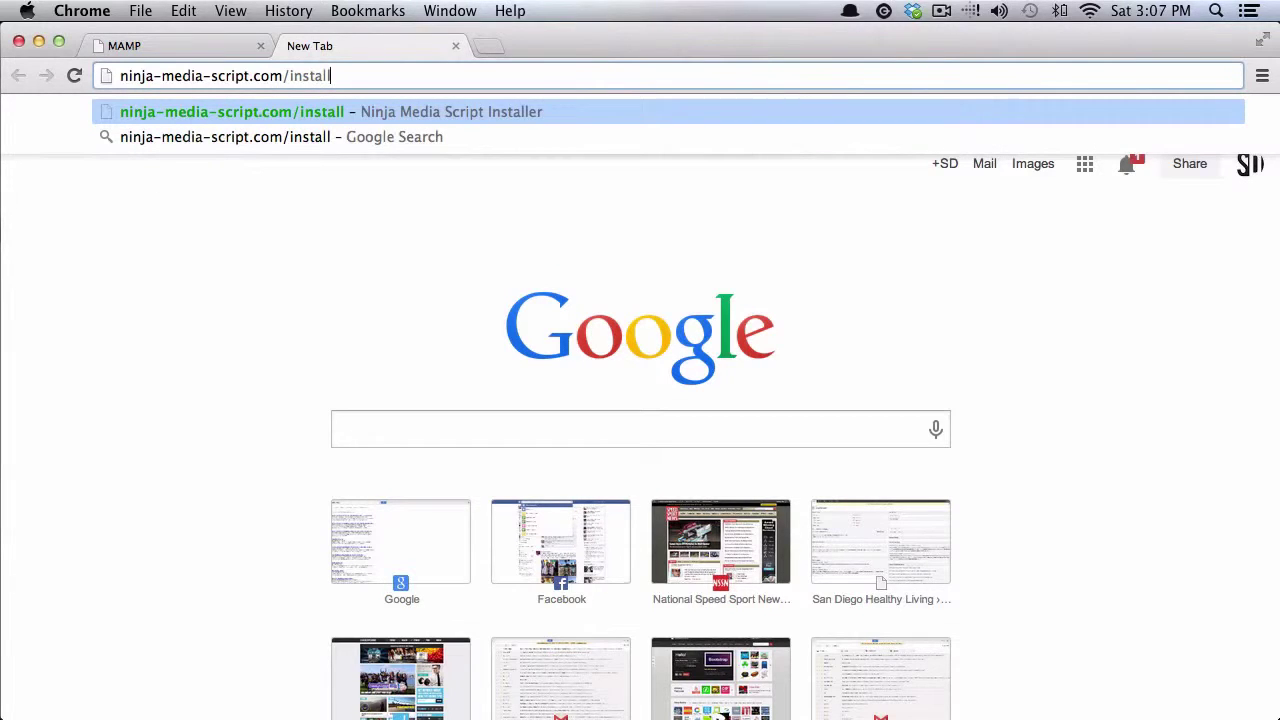
{"action": "key", "text": "Return"}
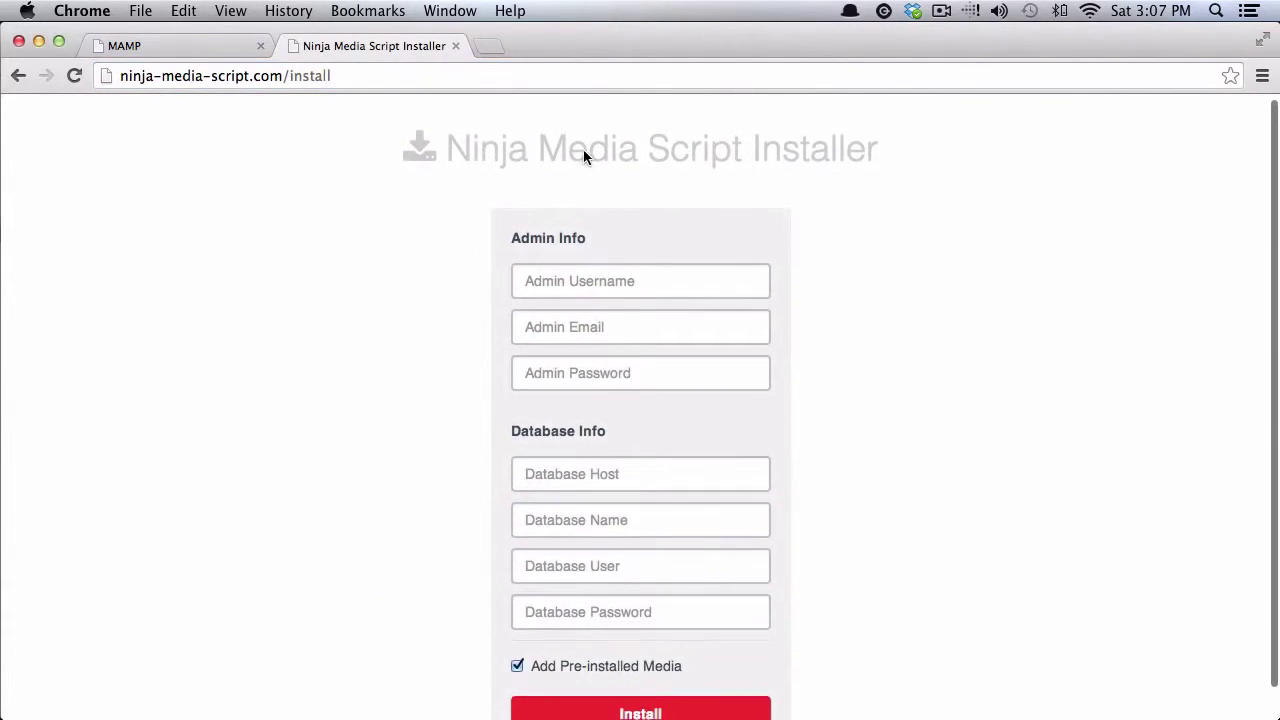
Step: Fill the installer's Admin Info with the admin username, e-mail address and password
{"action": "scroll", "coordinate": [580, 175], "scroll_direction": "down", "scroll_amount": 2}
{"action": "left_click", "coordinate": [571, 247]}
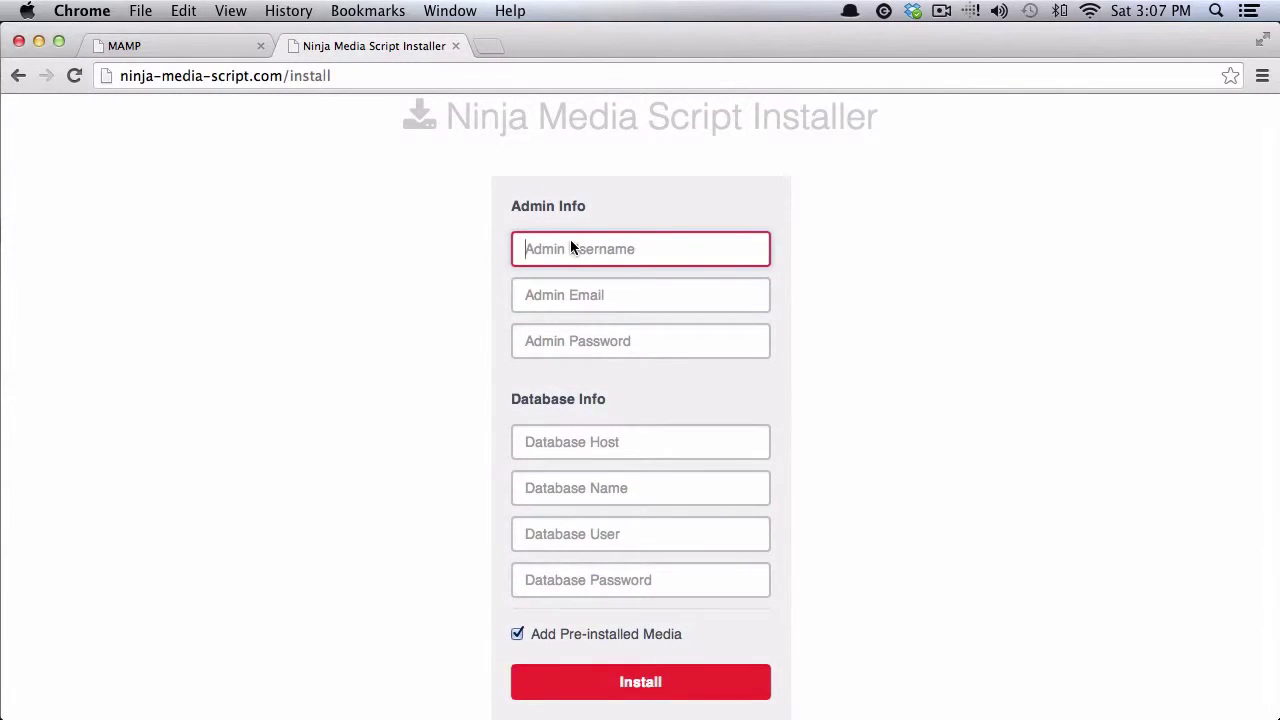
{"action": "type", "text": "tony"}
{"action": "key", "text": "Tab"}
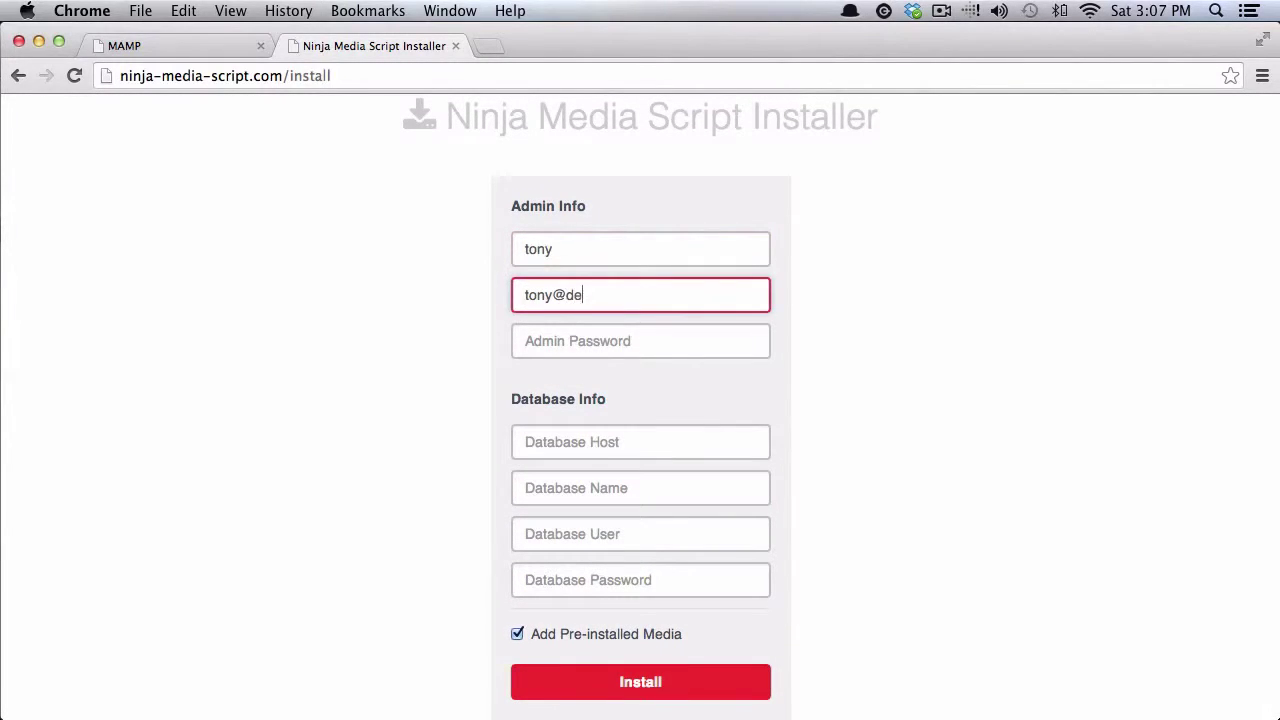
{"action": "key", "text": "Tab"}
{"action": "type", "text": "password12"}
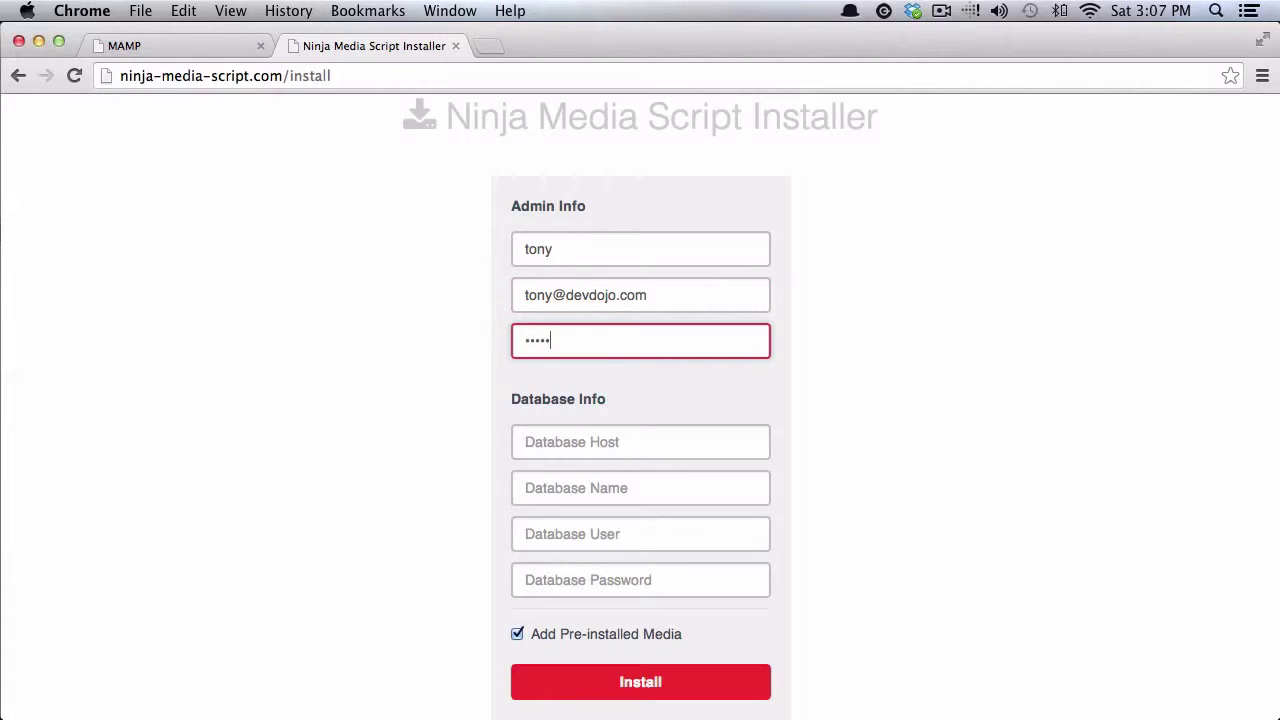
{"action": "key", "text": "Tab"}
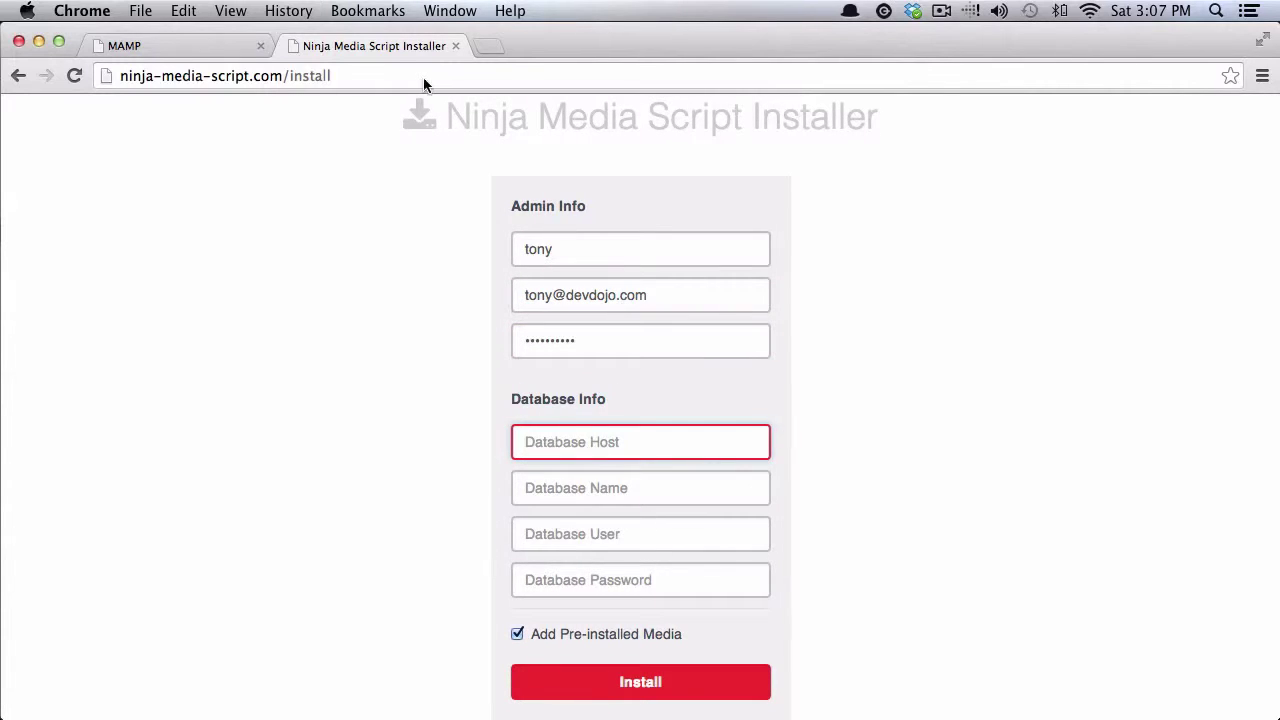
{"action": "left_click", "coordinate": [198, 48]}
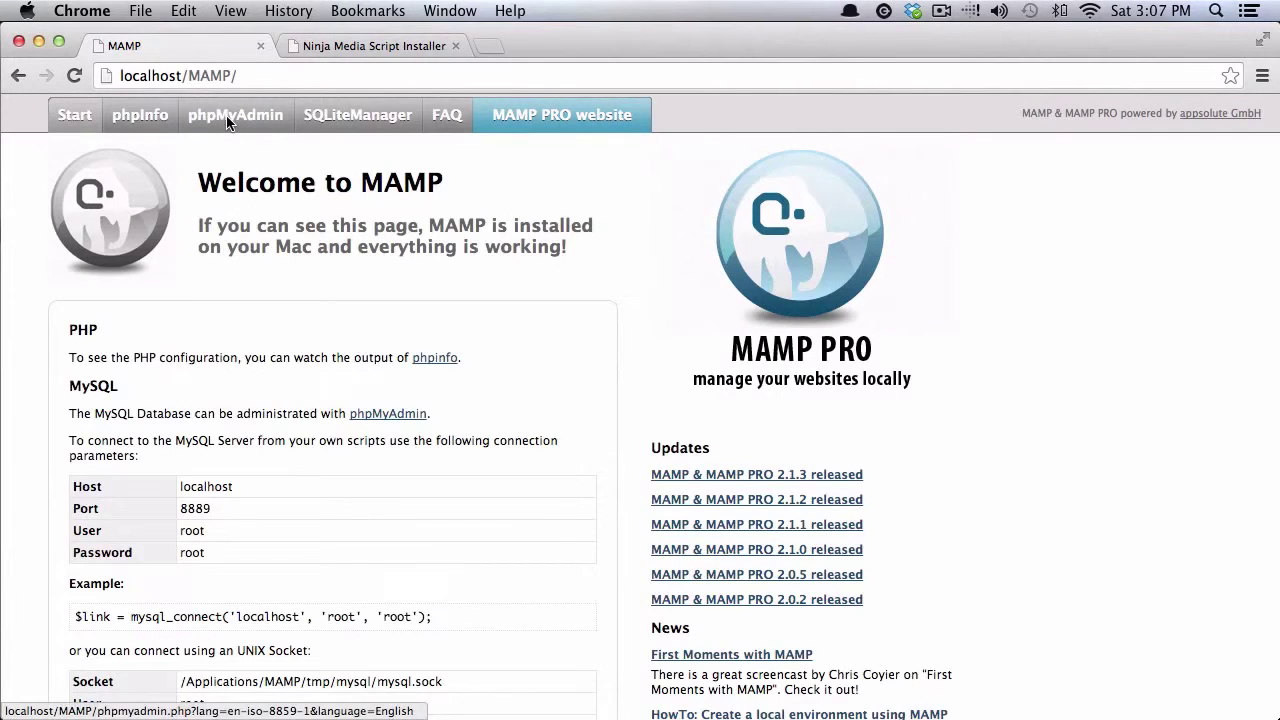
Step: Create a database named 'ninja' under phpMyAdmin's Databases, then return to the installer tab
{"action": "left_click", "coordinate": [226, 120]}
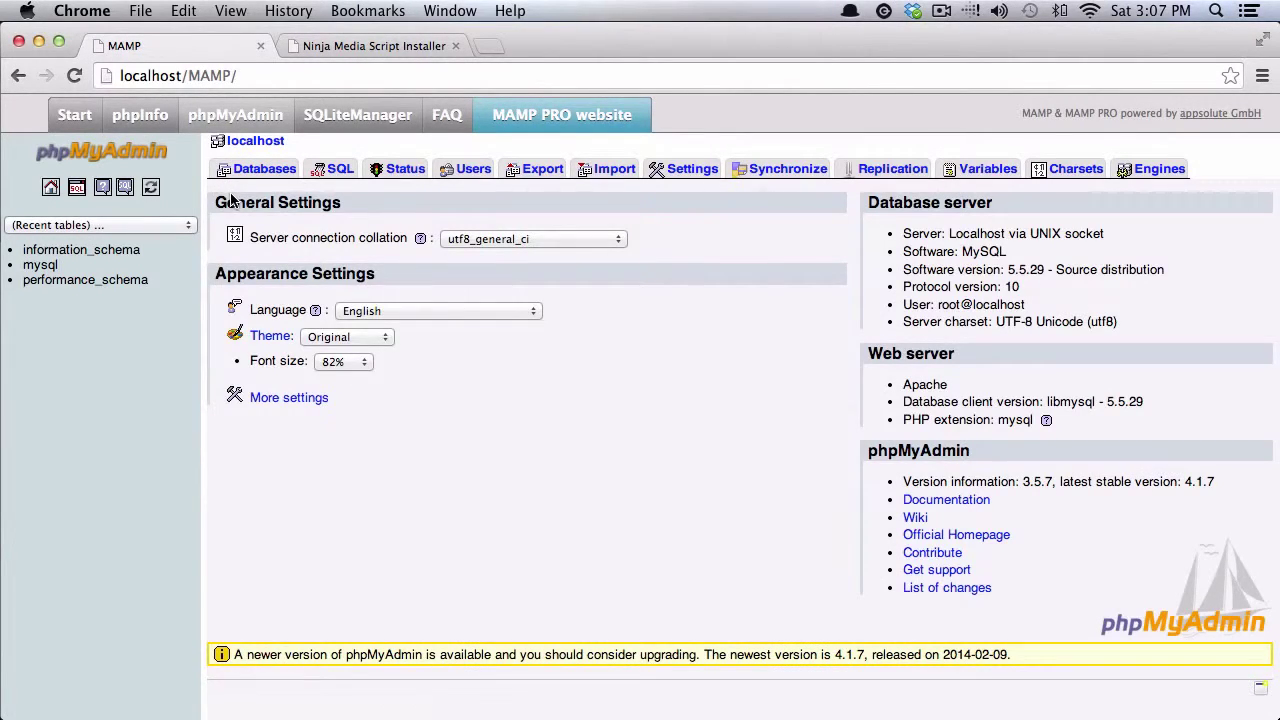
{"action": "left_click", "coordinate": [260, 178]}
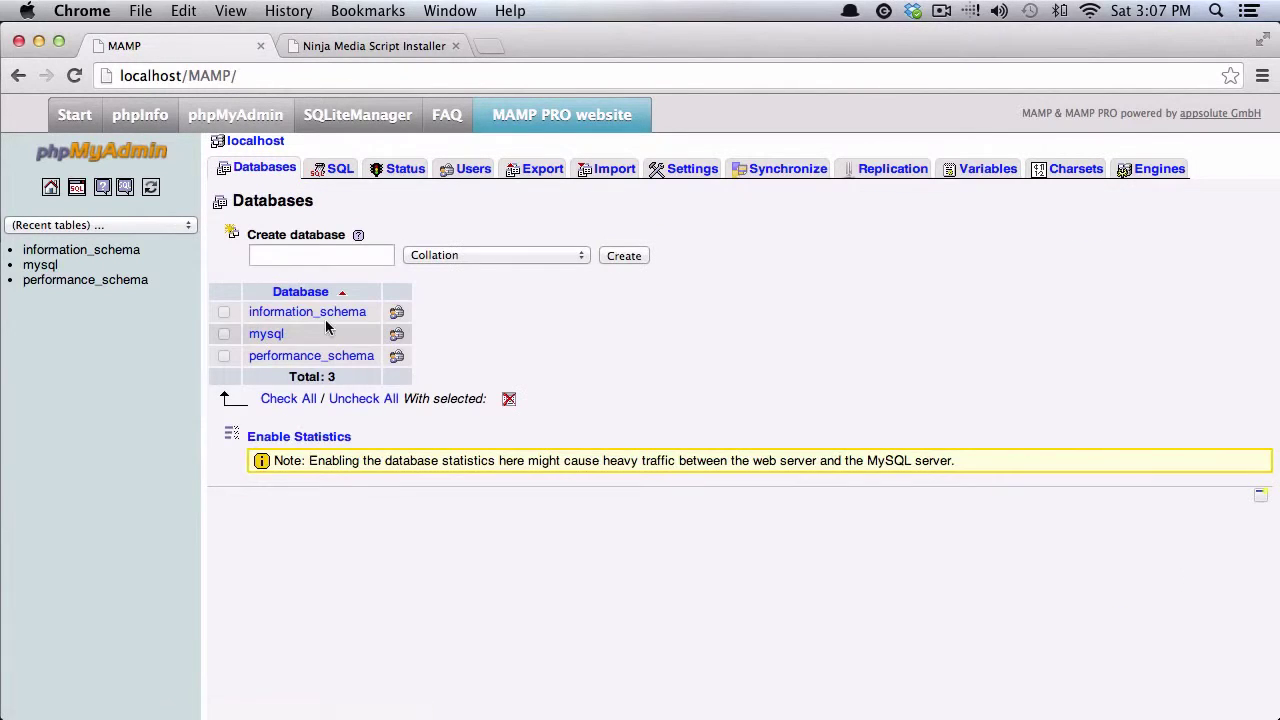
{"action": "left_click", "coordinate": [347, 252]}
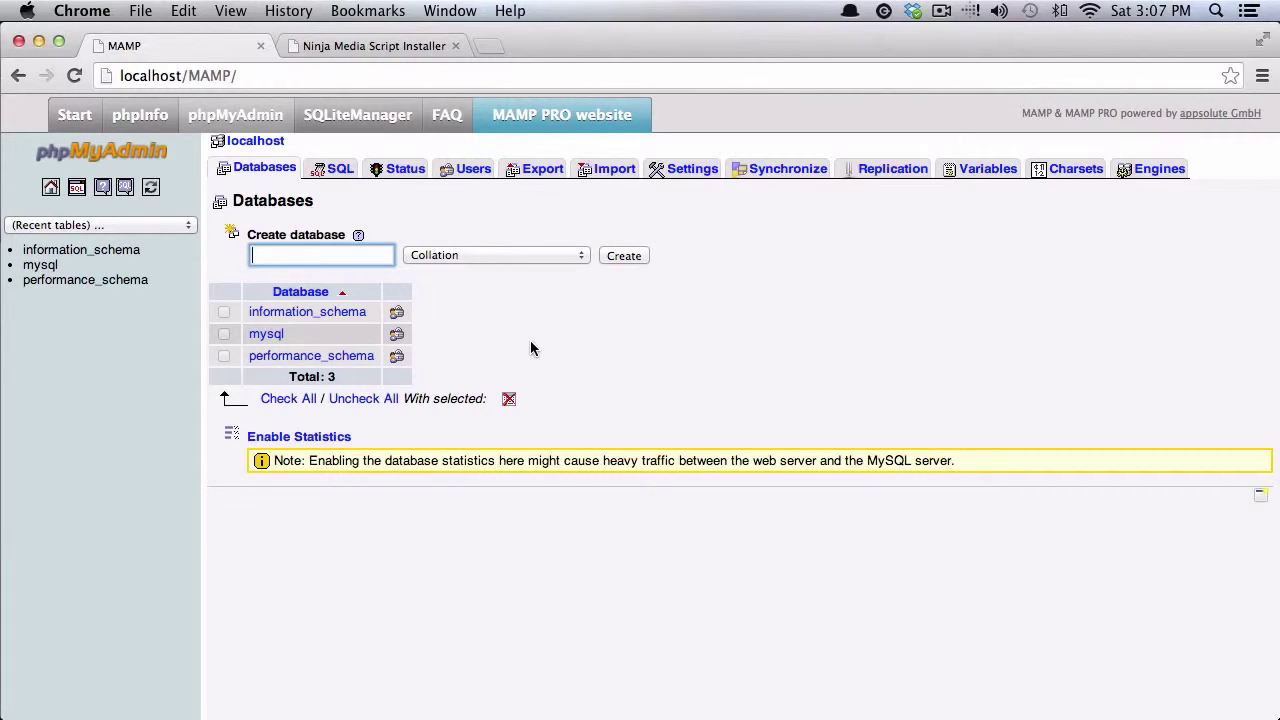
{"action": "type", "text": "ninja"}
{"action": "left_click", "coordinate": [613, 255]}
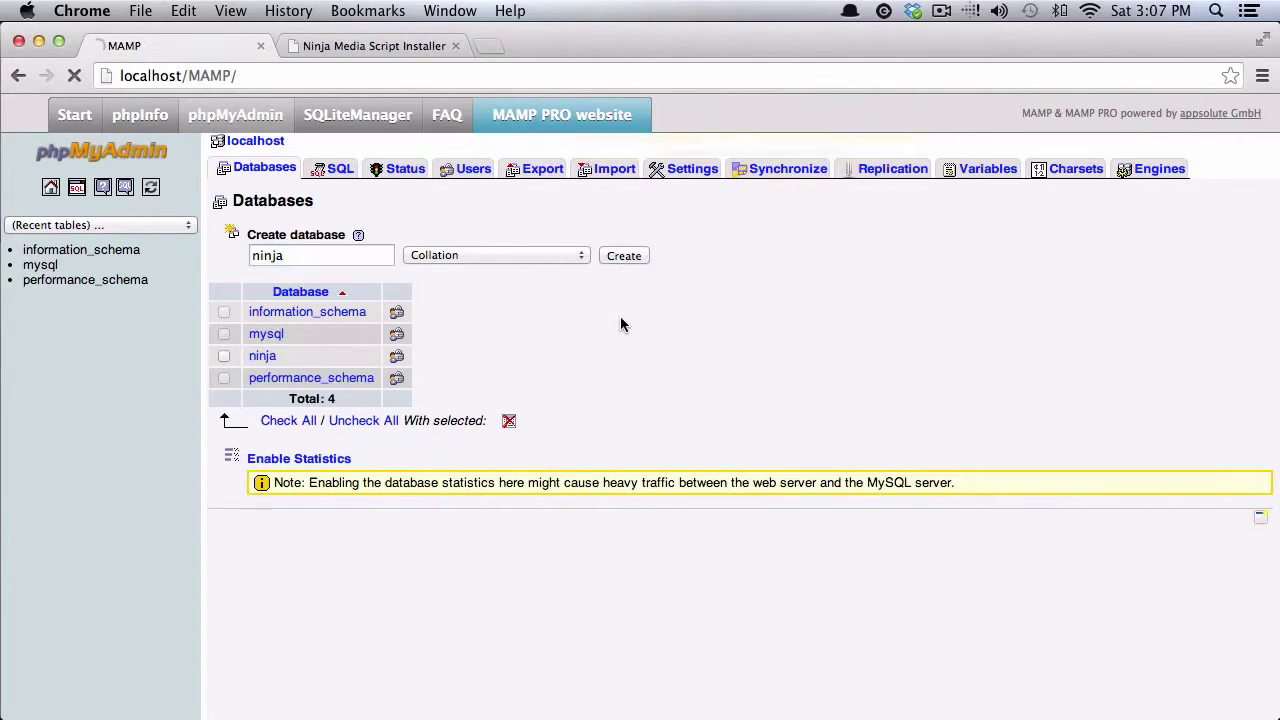
{"action": "key", "text": "ctrl+Tab"}
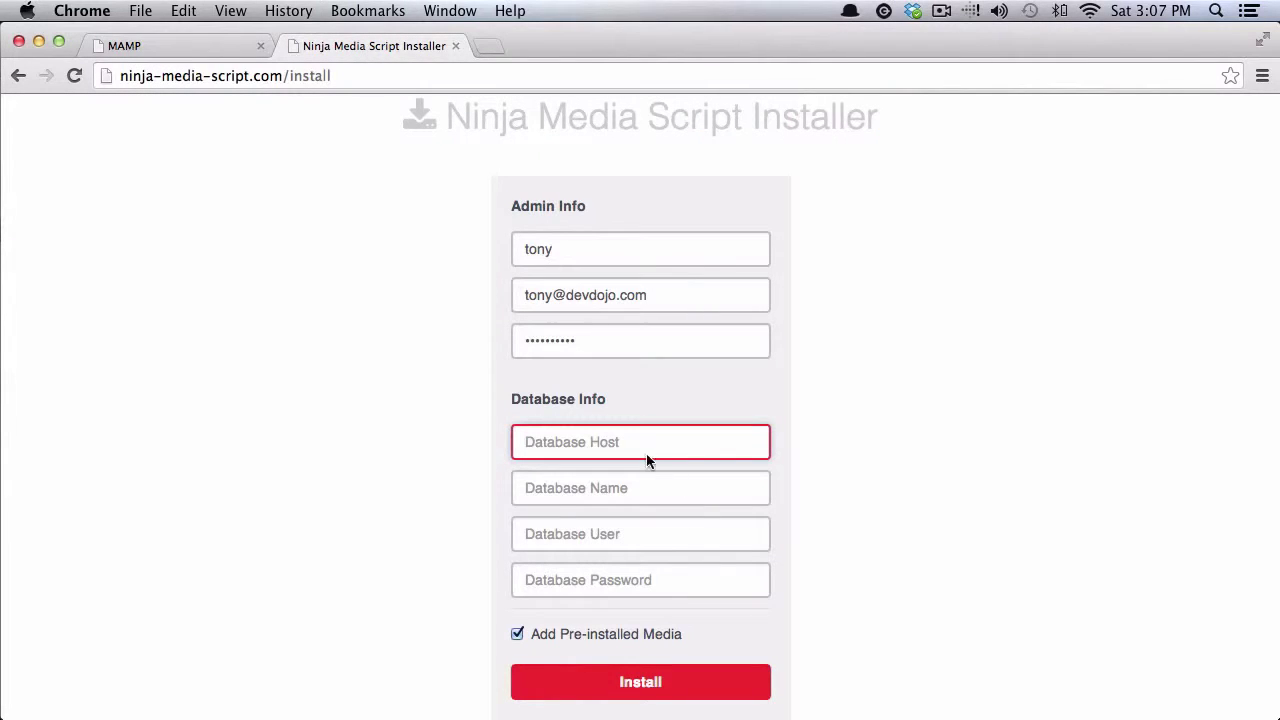
Step: Install using database host localhost, database ninja, user root and the database password
{"action": "type", "text": "localhost"}
{"action": "key", "text": "Tab"}
{"action": "type", "text": "ninja"}
{"action": "key", "text": "Tab"}
{"action": "type", "text": "root"}
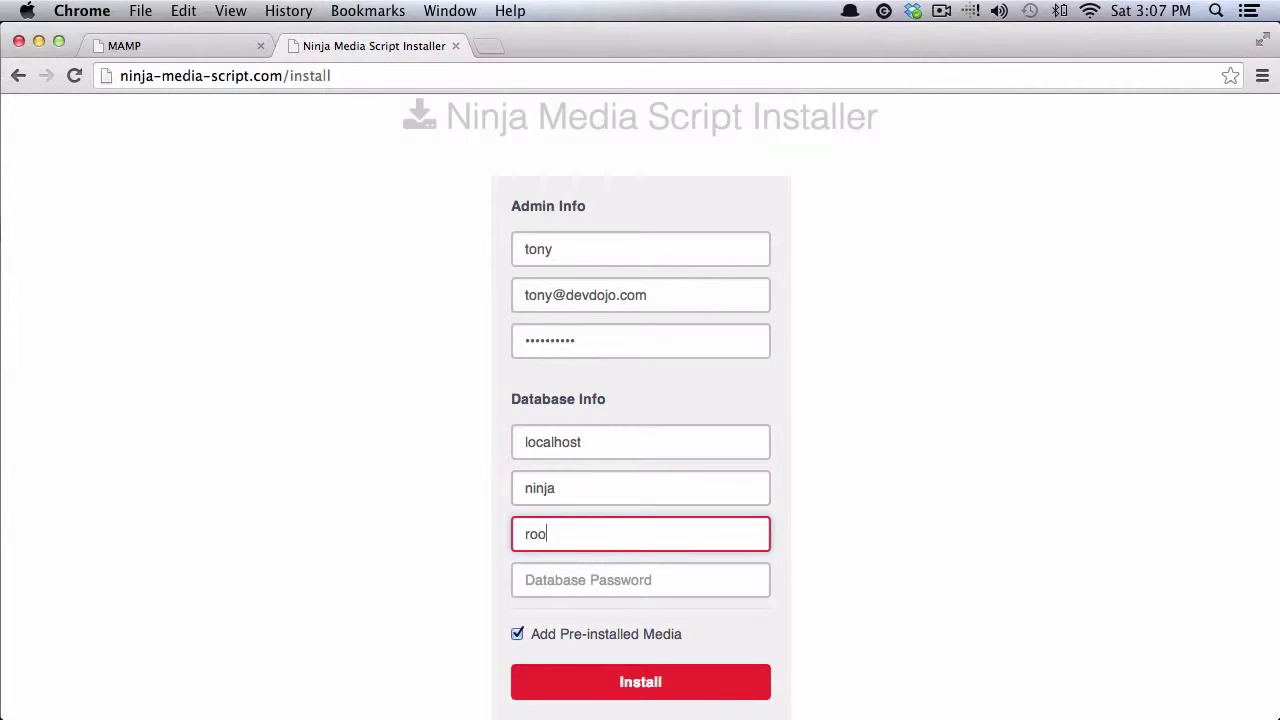
{"action": "key", "text": "Tab"}
{"action": "type", "text": "root"}
{"action": "scroll", "coordinate": [1013, 464], "scroll_direction": "down", "scroll_amount": 1}
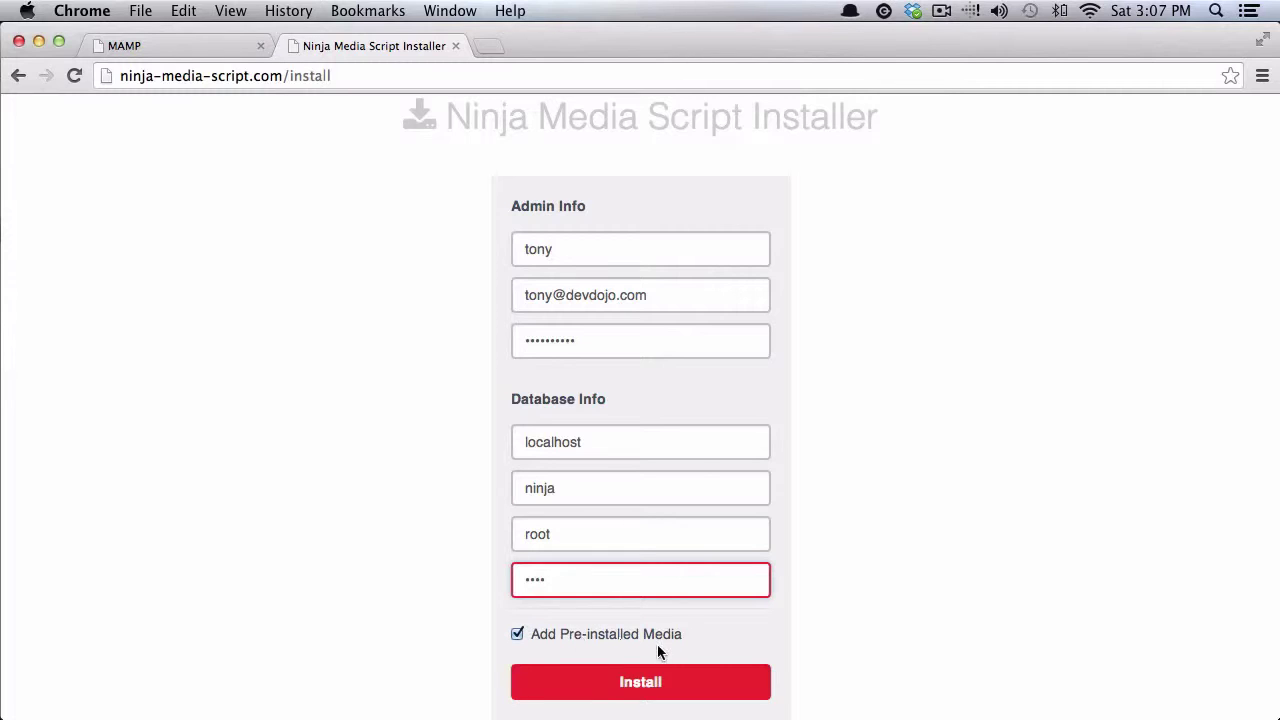
{"action": "left_click", "coordinate": [651, 681]}
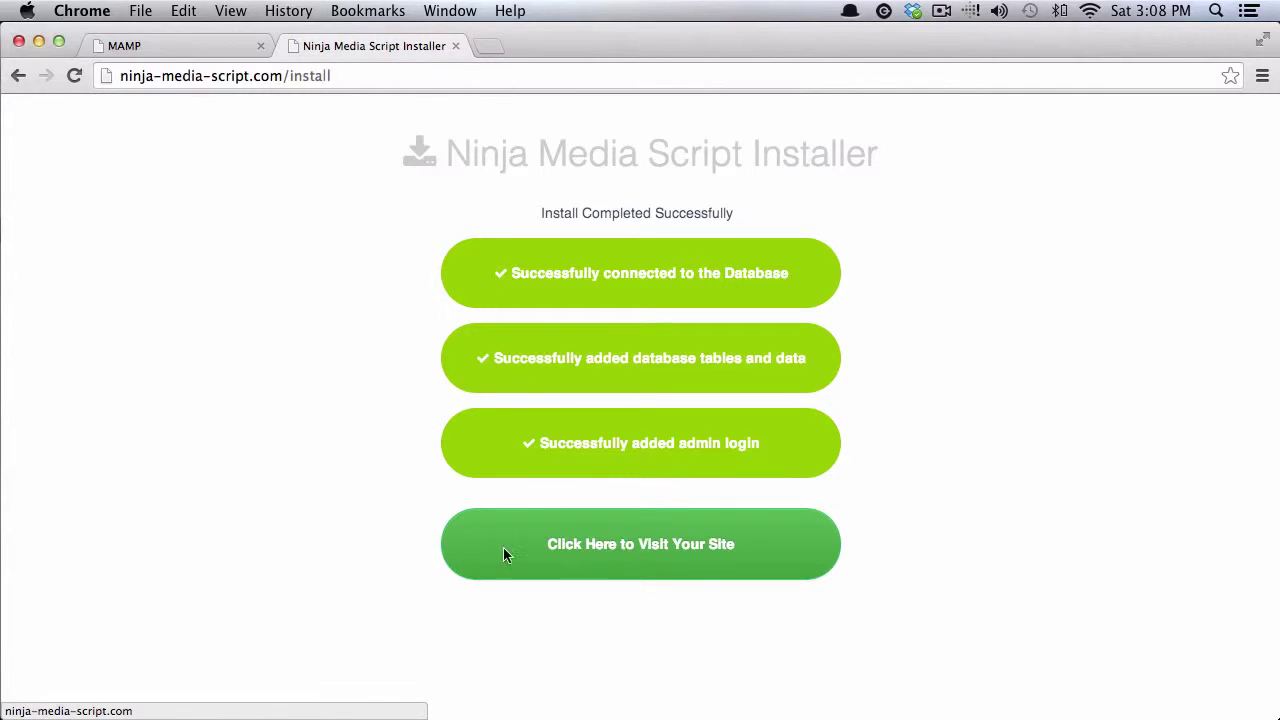
Step: Visit the newly installed site and open Admin from the account menu
{"action": "left_click", "coordinate": [582, 540]}
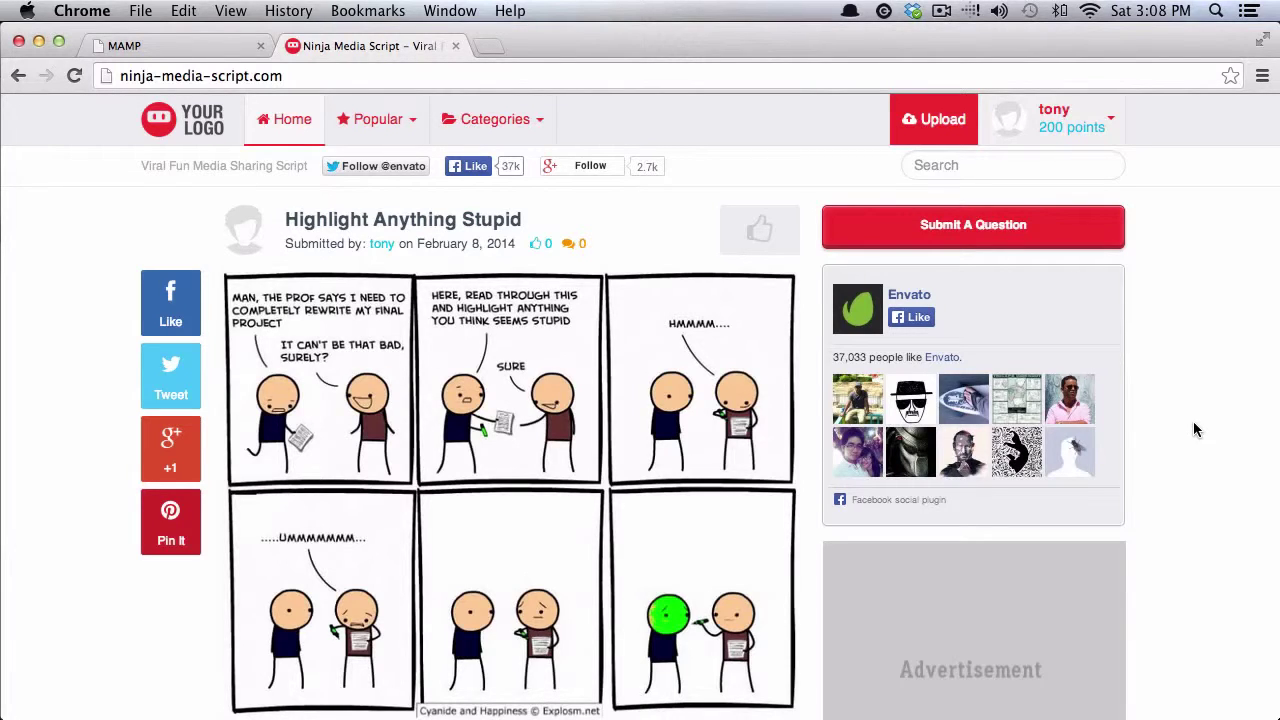
{"action": "left_click", "coordinate": [1097, 123]}
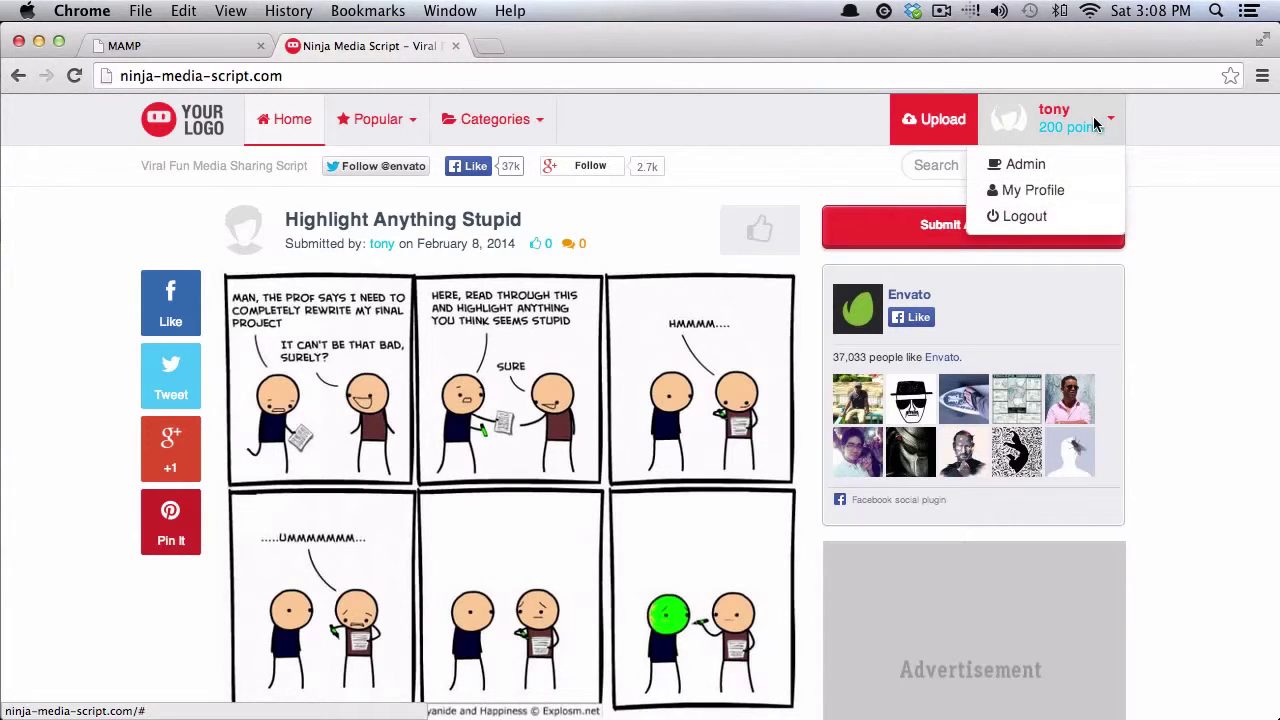
{"action": "left_click", "coordinate": [1028, 166]}
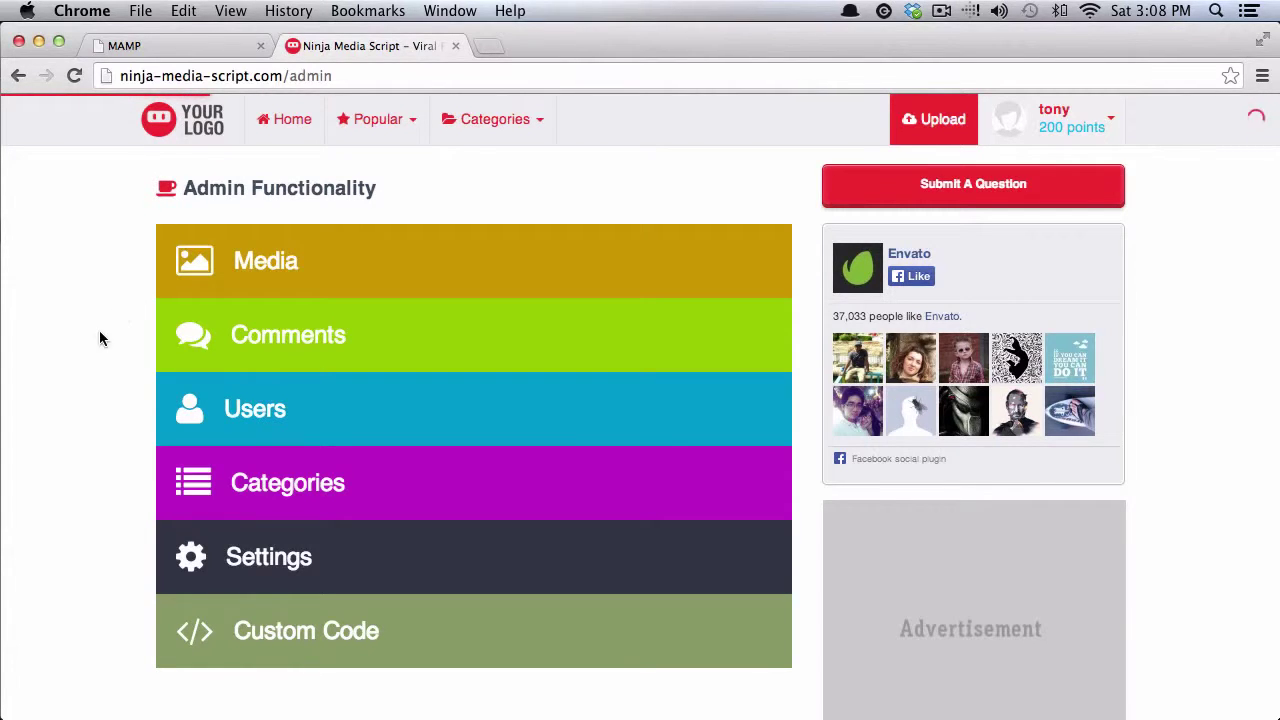
Step: Open the Site Settings form and dismiss the image upload picker without choosing a file
{"action": "scroll", "coordinate": [100, 337], "scroll_direction": "down", "scroll_amount": 2}
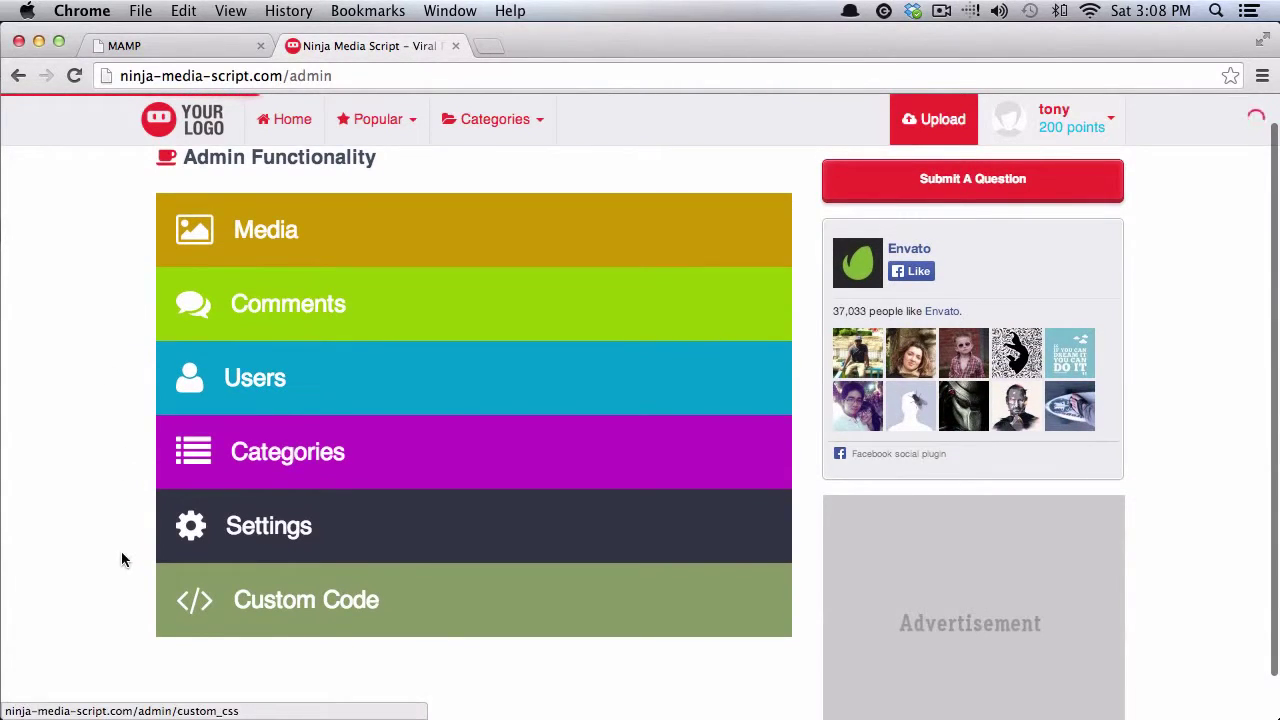
{"action": "scroll", "coordinate": [123, 526], "scroll_direction": "up", "scroll_amount": 2}
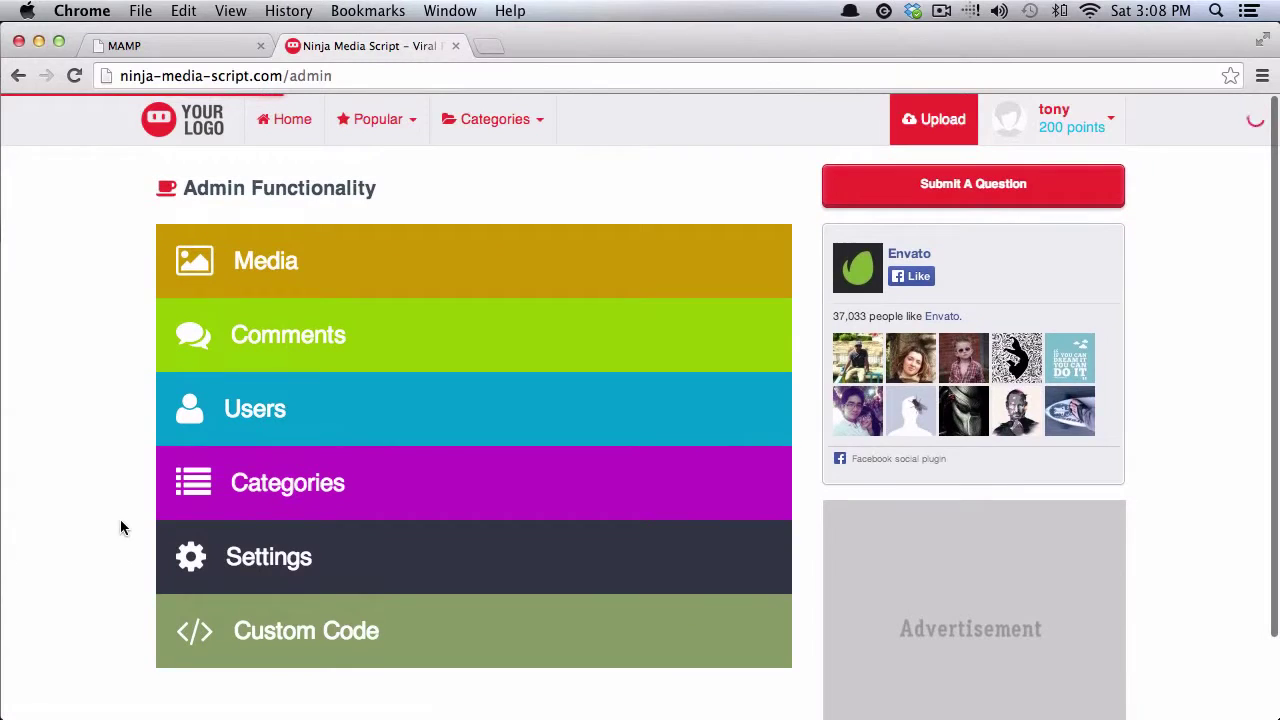
{"action": "left_click", "coordinate": [199, 571]}
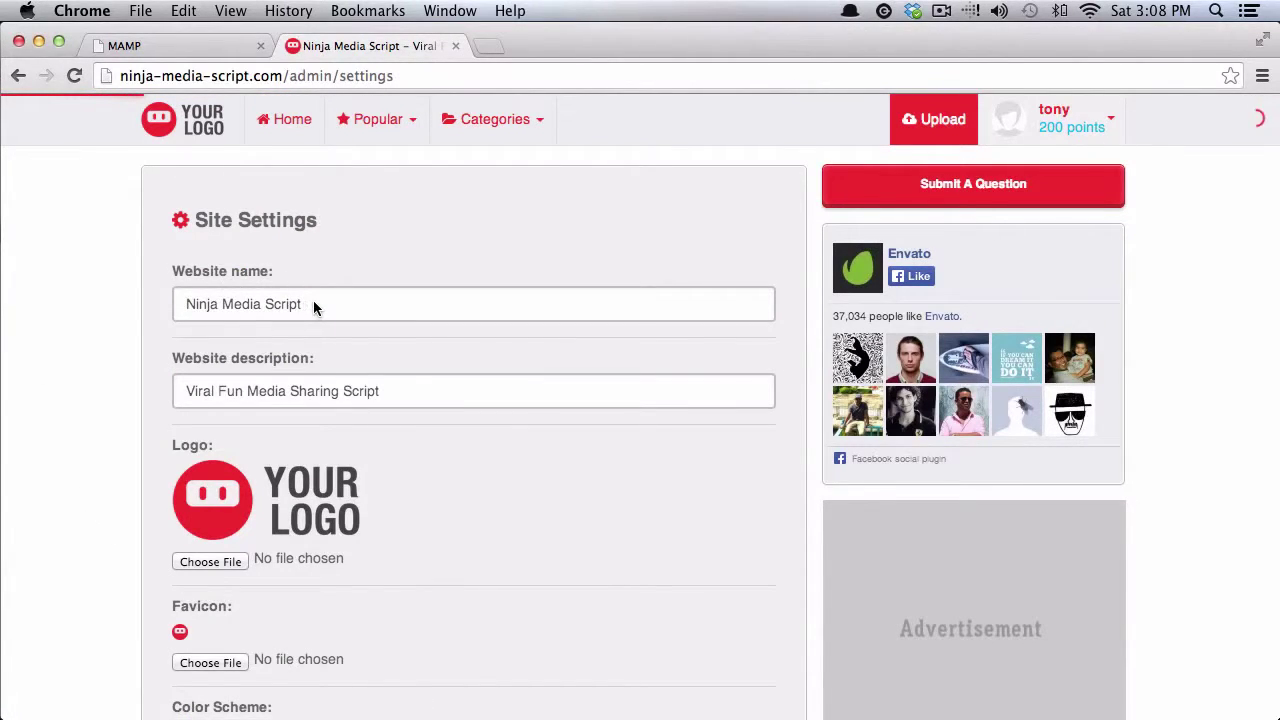
{"action": "scroll", "coordinate": [226, 513], "scroll_direction": "down", "scroll_amount": 3}
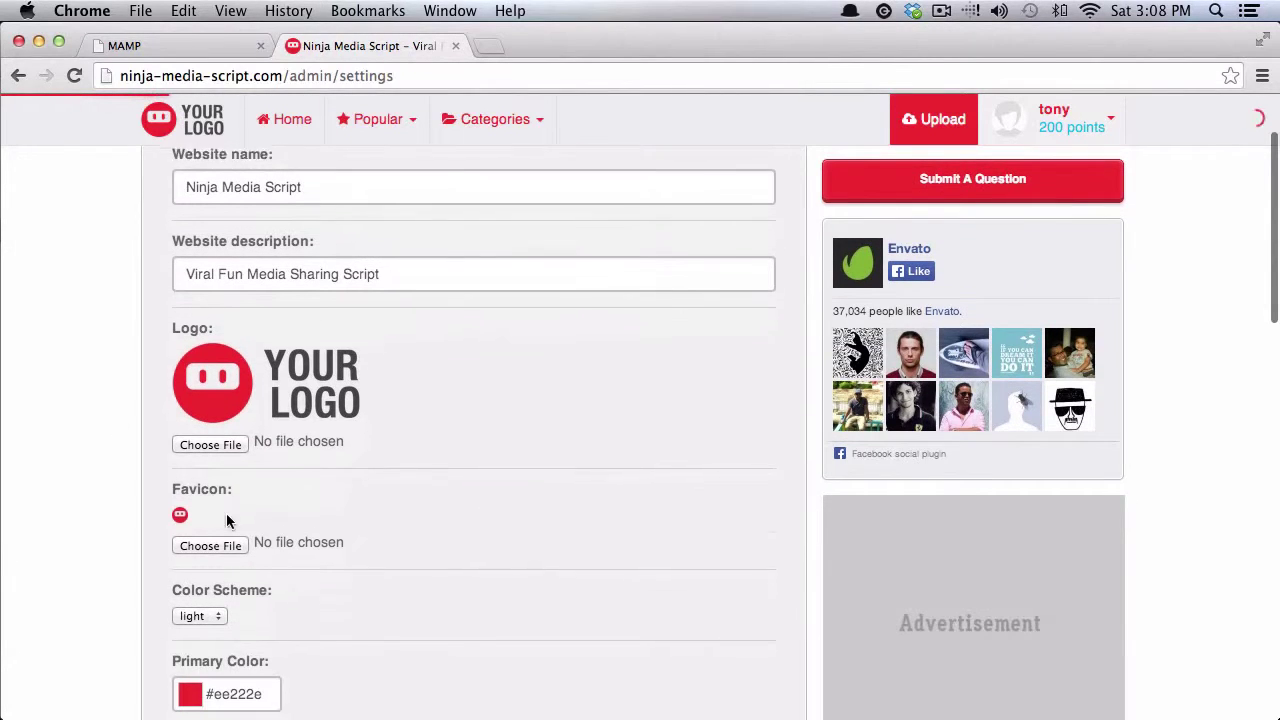
{"action": "left_click", "coordinate": [229, 432]}
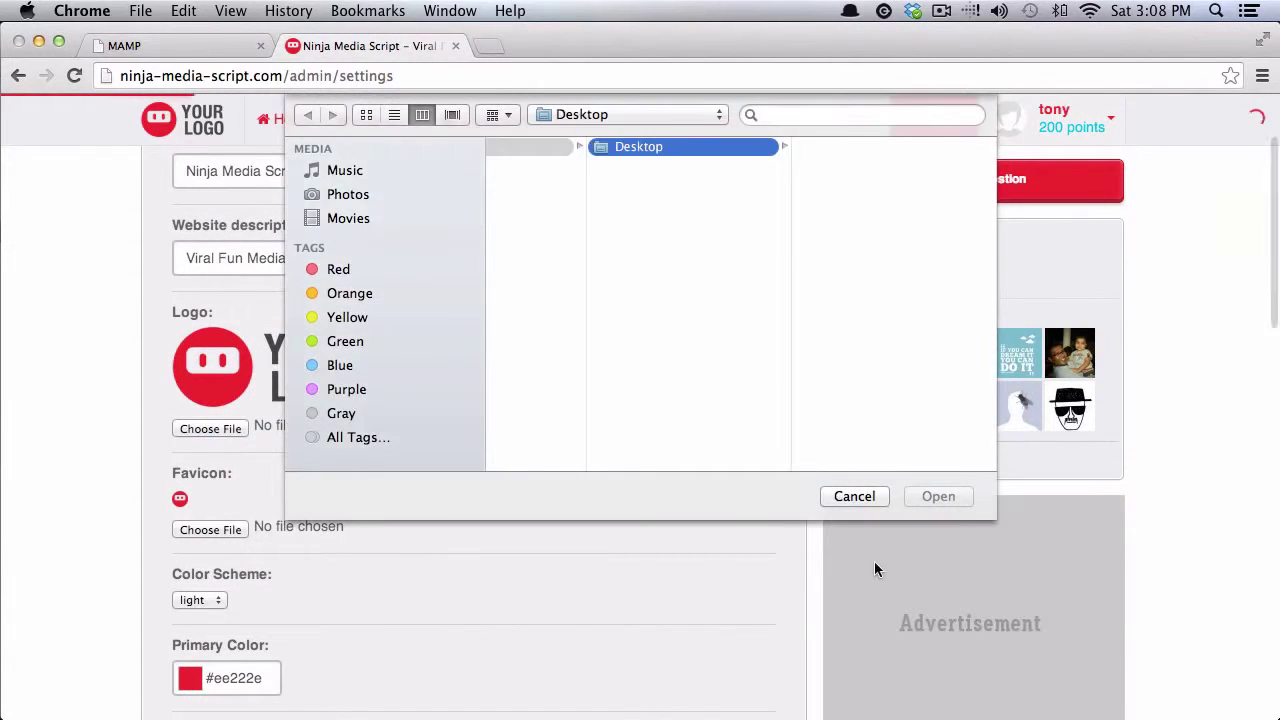
{"action": "left_click", "coordinate": [856, 496]}
Step: Set the like icon to Star
{"action": "scroll", "coordinate": [407, 531], "scroll_direction": "down", "scroll_amount": 2}
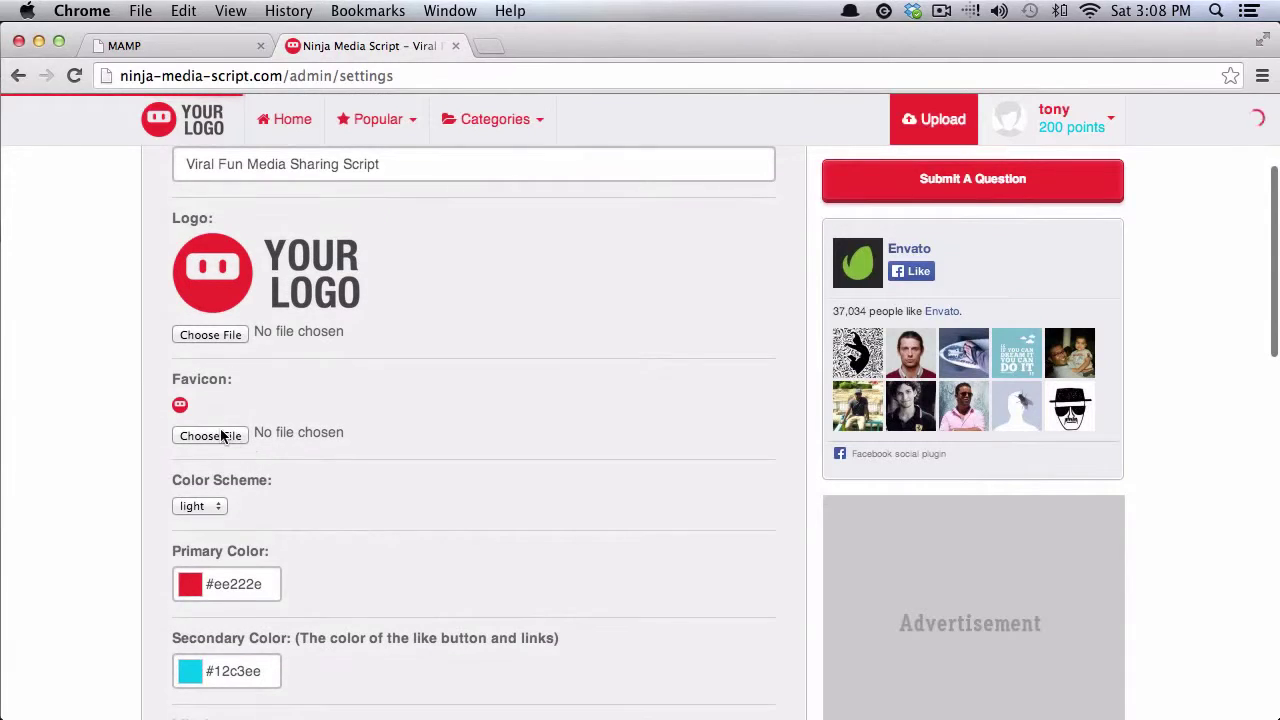
{"action": "scroll", "coordinate": [185, 475], "scroll_direction": "down", "scroll_amount": 2}
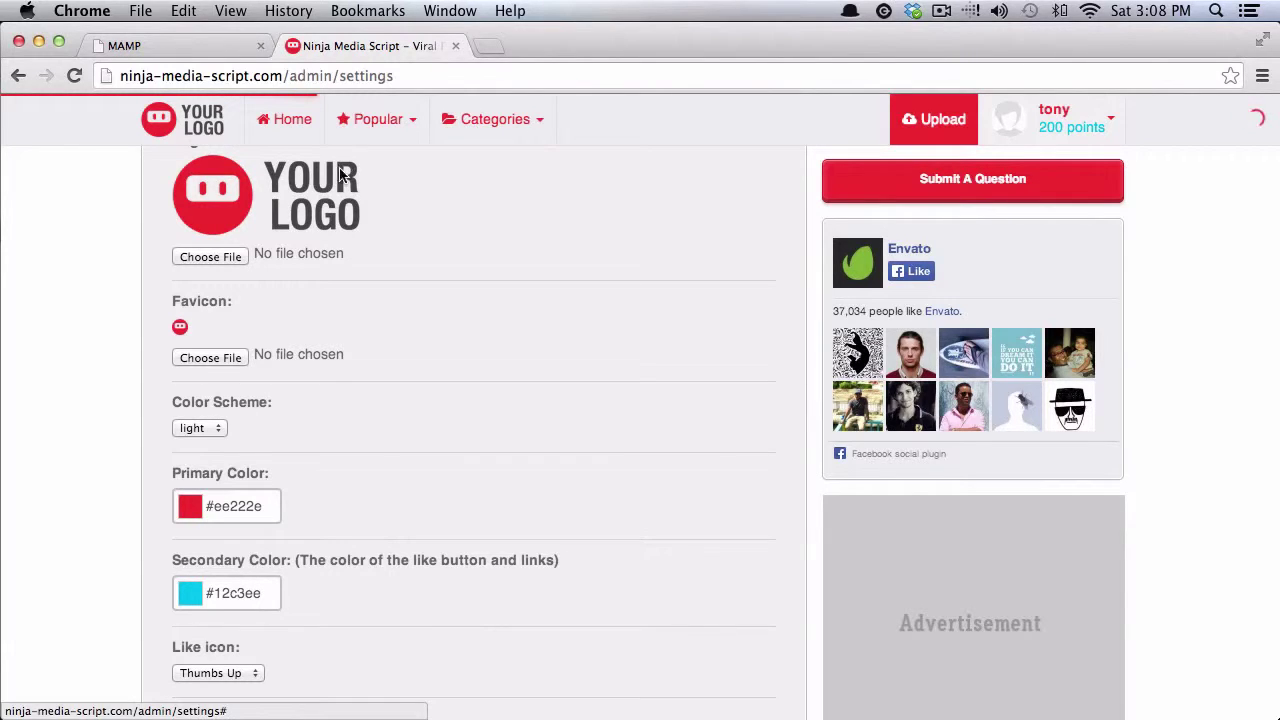
{"action": "scroll", "coordinate": [340, 480], "scroll_direction": "down", "scroll_amount": 1}
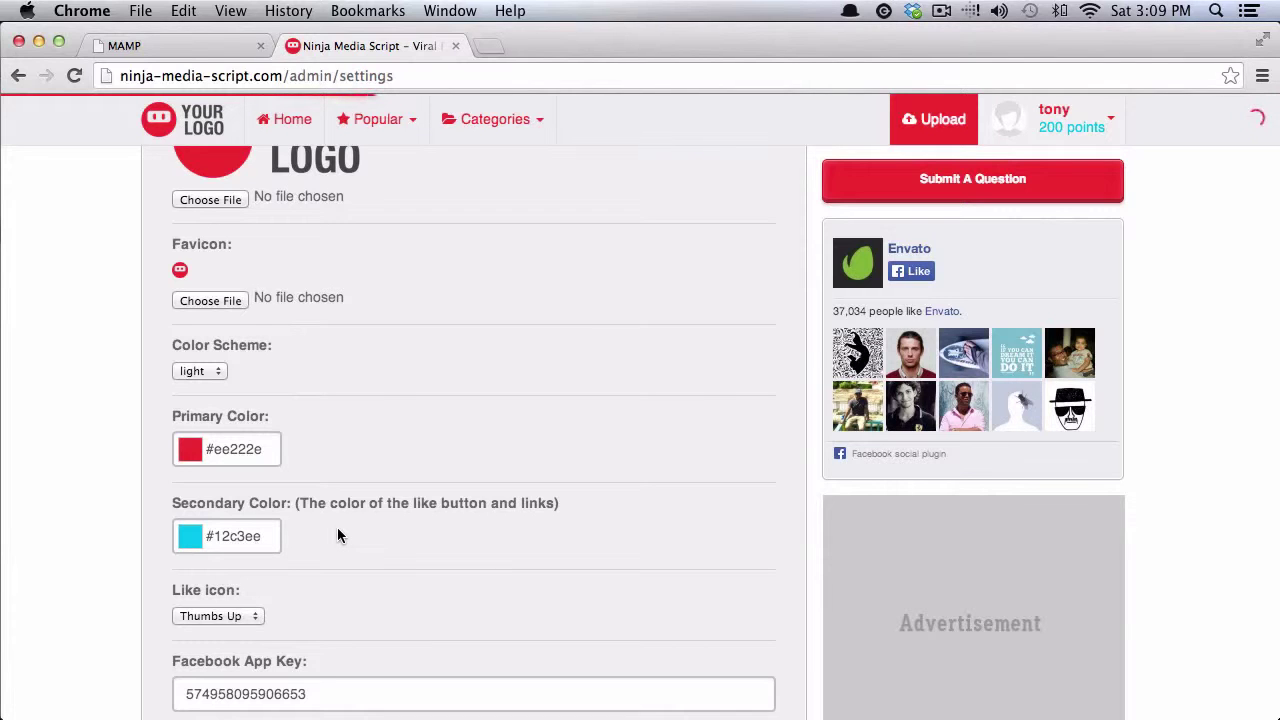
{"action": "scroll", "coordinate": [343, 536], "scroll_direction": "up", "scroll_amount": 1}
{"action": "scroll", "coordinate": [343, 531], "scroll_direction": "down", "scroll_amount": 3}
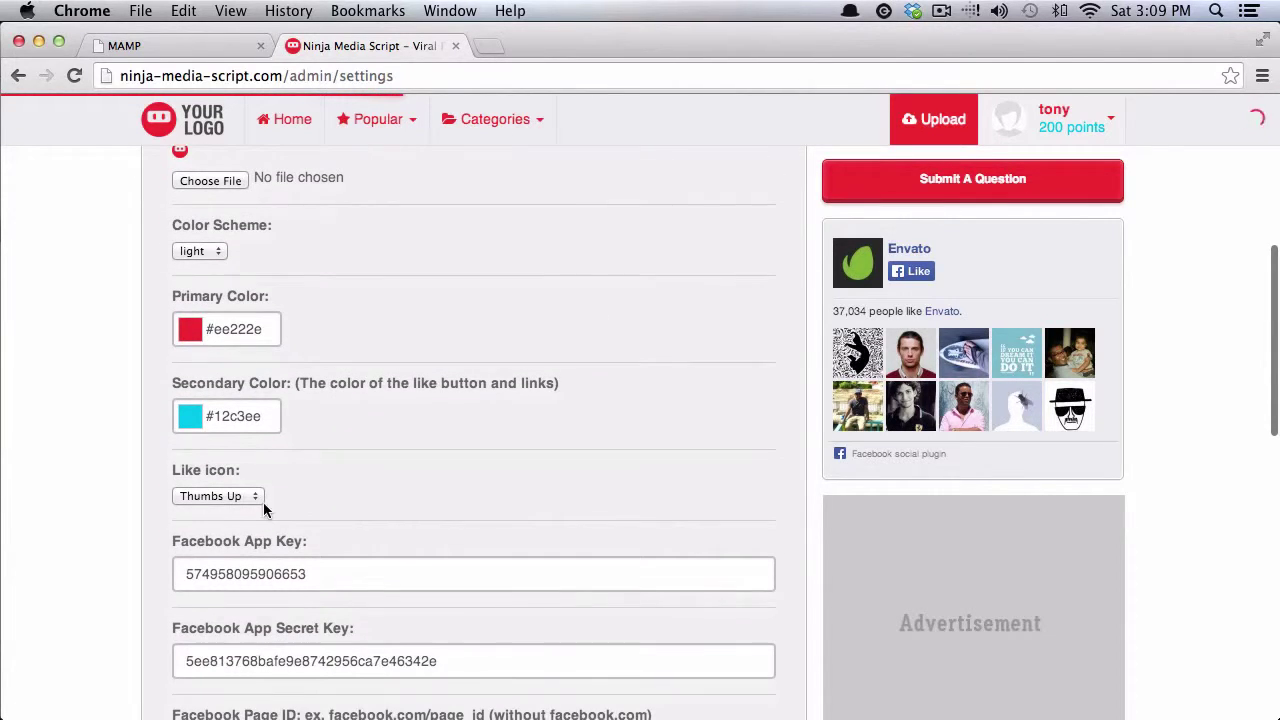
{"action": "left_click", "coordinate": [259, 495]}
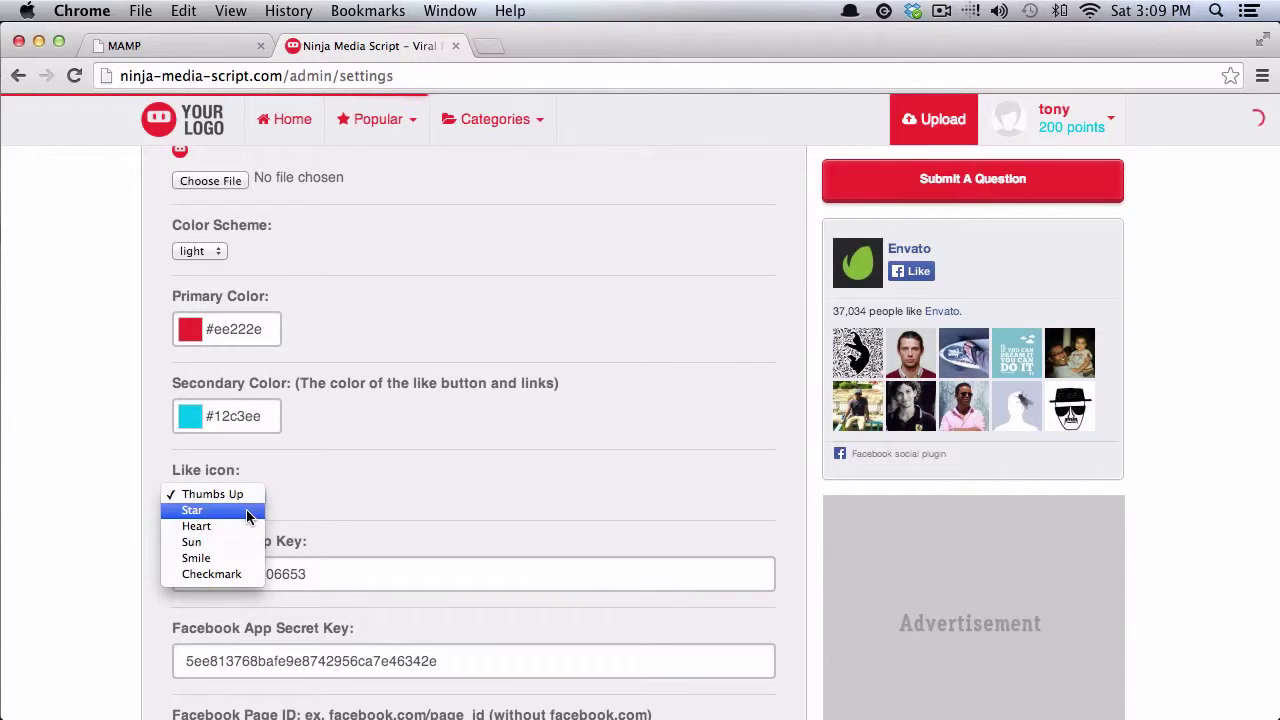
{"action": "left_click", "coordinate": [305, 492]}
{"action": "key", "text": "Down"}
Step: Switch the color scheme to dark
{"action": "scroll", "coordinate": [314, 488], "scroll_direction": "up", "scroll_amount": 3}
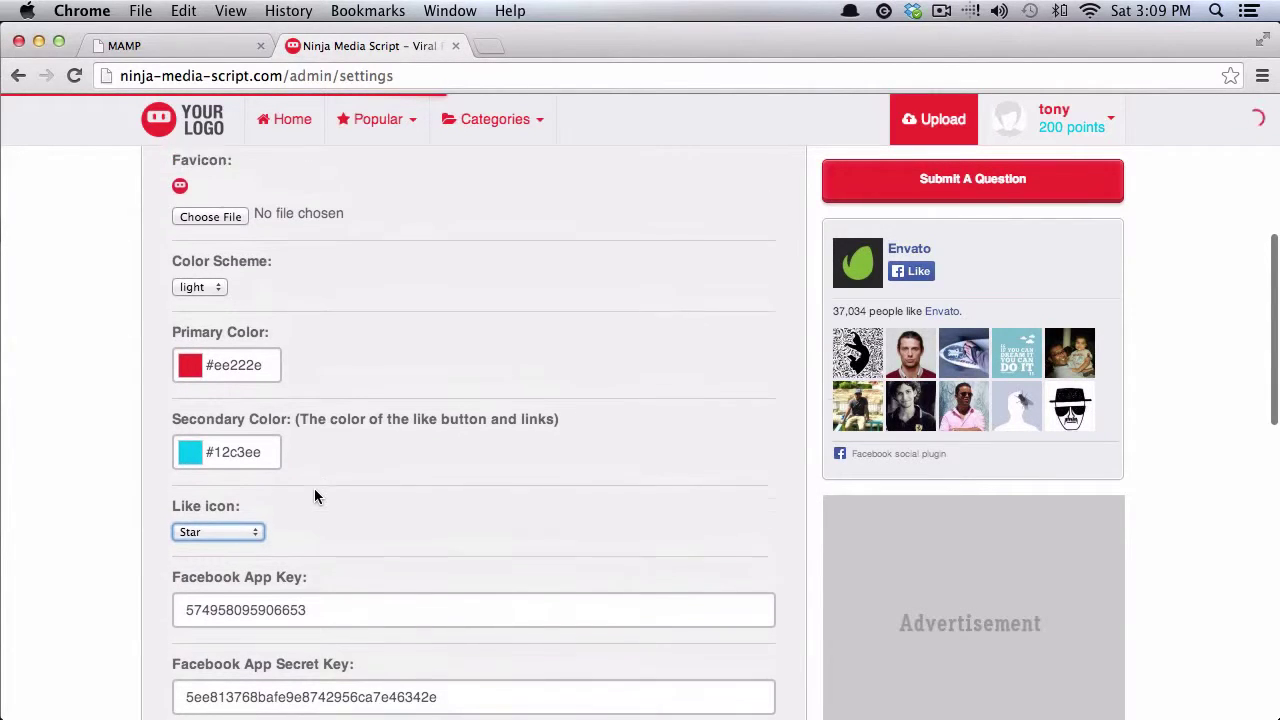
{"action": "left_click", "coordinate": [217, 401]}
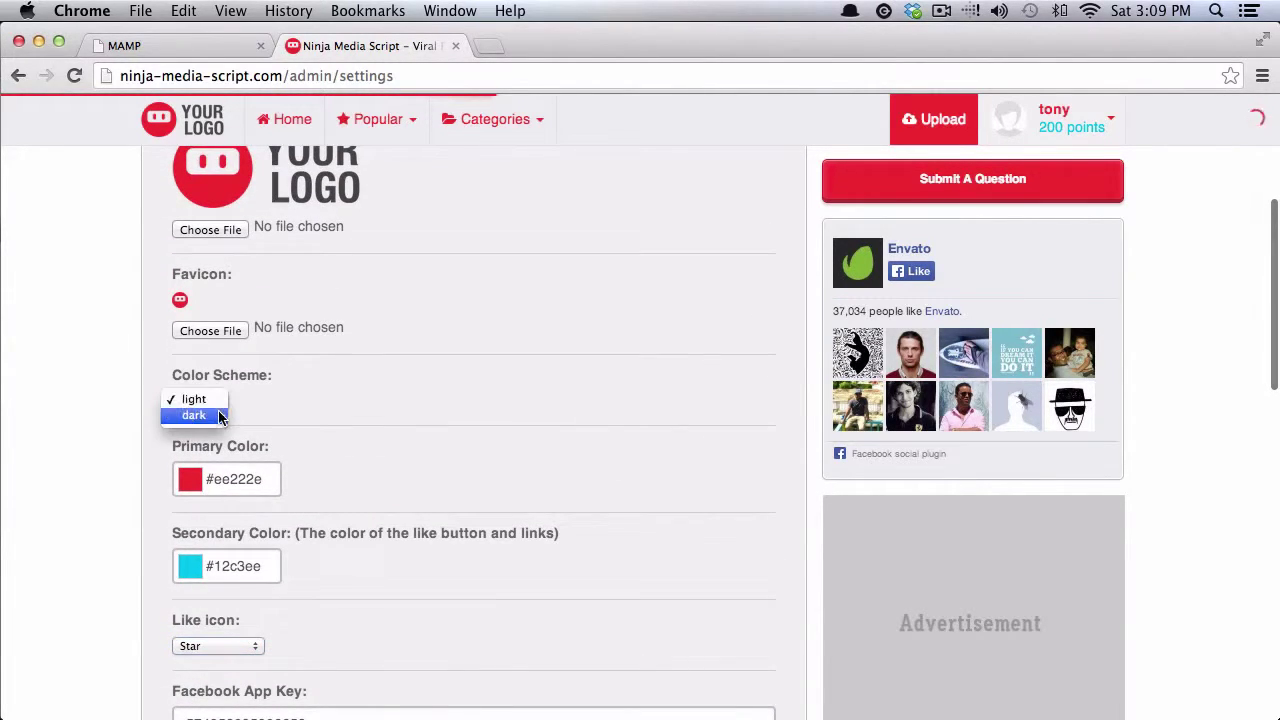
{"action": "left_click", "coordinate": [215, 419]}
Step: Turn on automatic approval of new posts
{"action": "scroll", "coordinate": [124, 433], "scroll_direction": "down", "scroll_amount": 6}
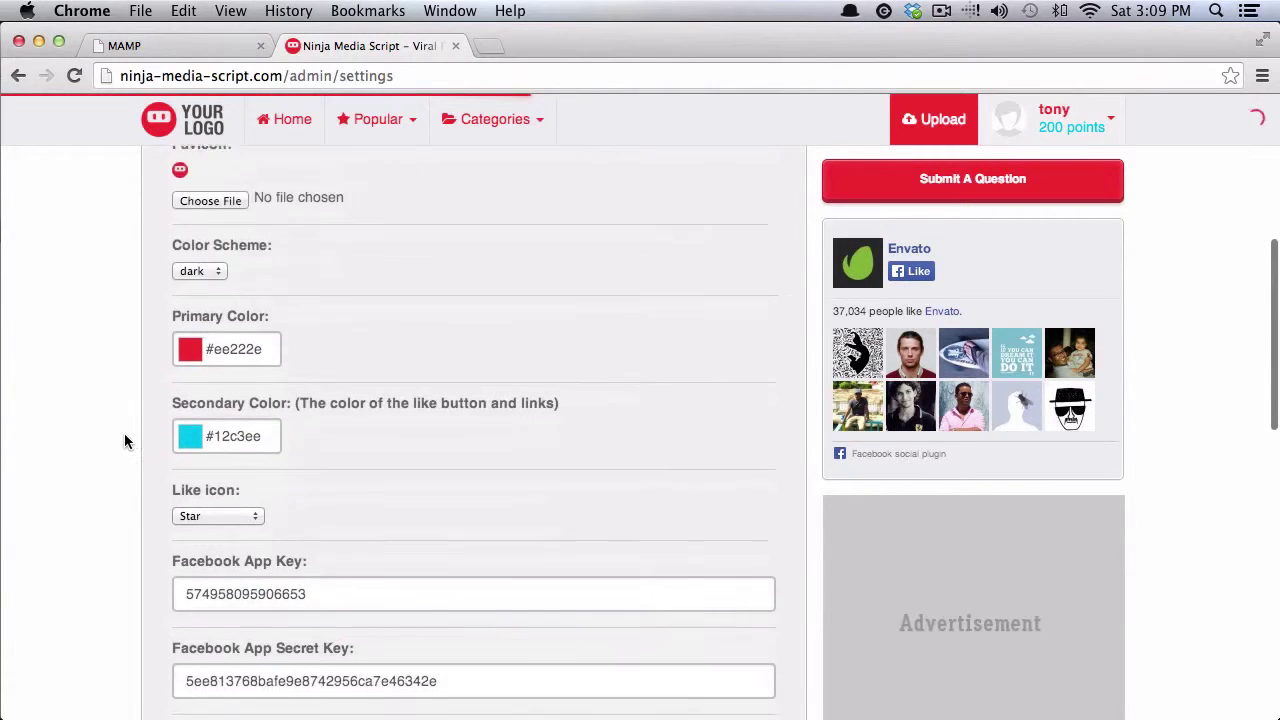
{"action": "scroll", "coordinate": [124, 433], "scroll_direction": "down", "scroll_amount": 3}
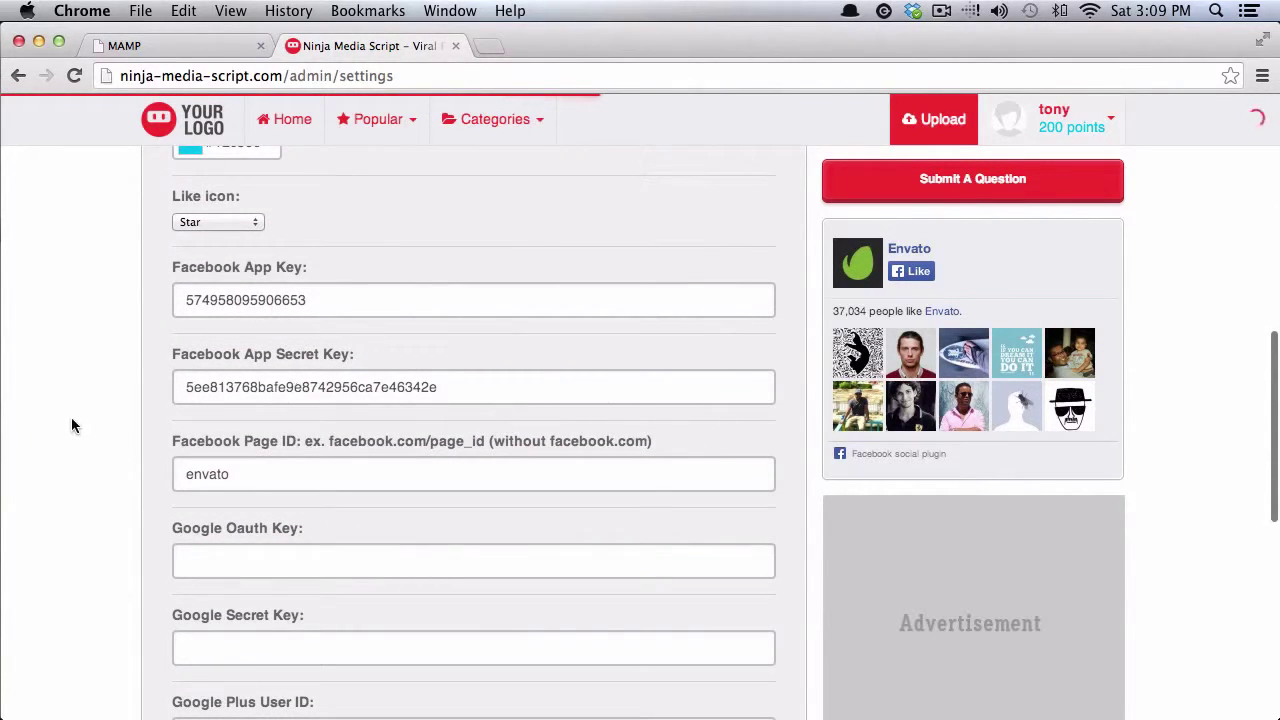
{"action": "scroll", "coordinate": [67, 421], "scroll_direction": "down", "scroll_amount": 4}
{"action": "scroll", "coordinate": [67, 422], "scroll_direction": "down", "scroll_amount": 1}
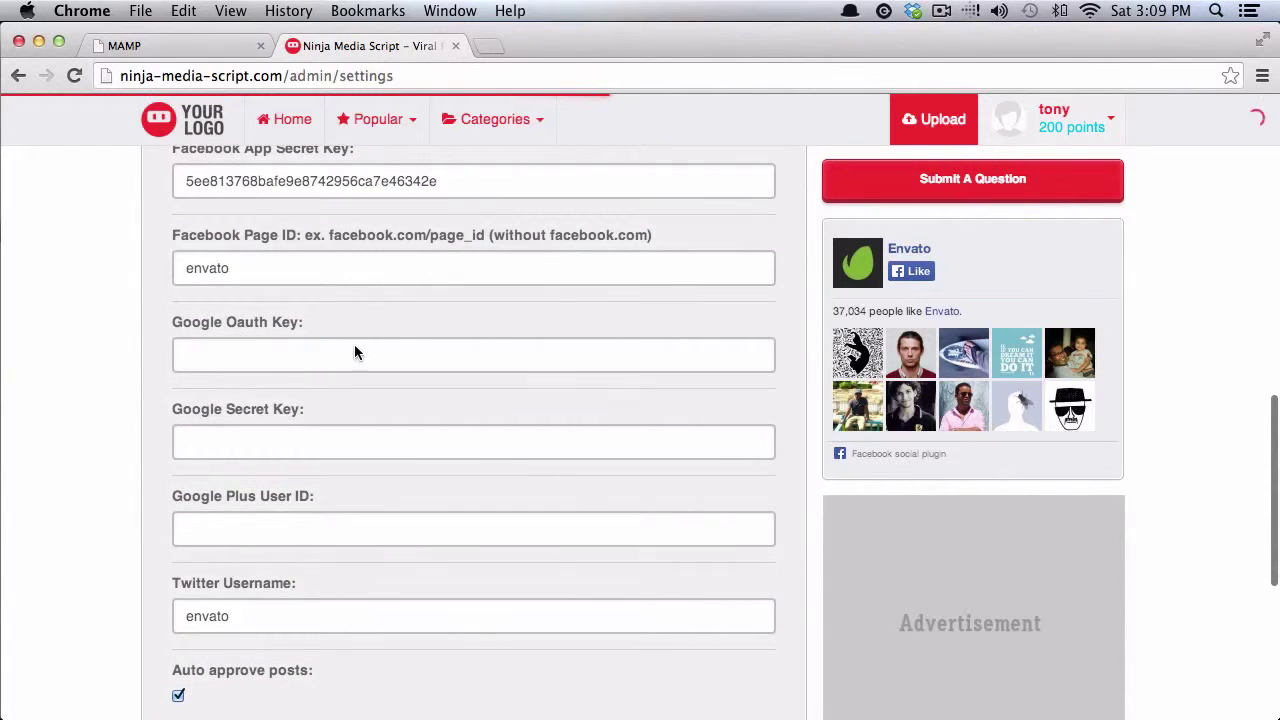
{"action": "scroll", "coordinate": [126, 434], "scroll_direction": "down", "scroll_amount": 2}
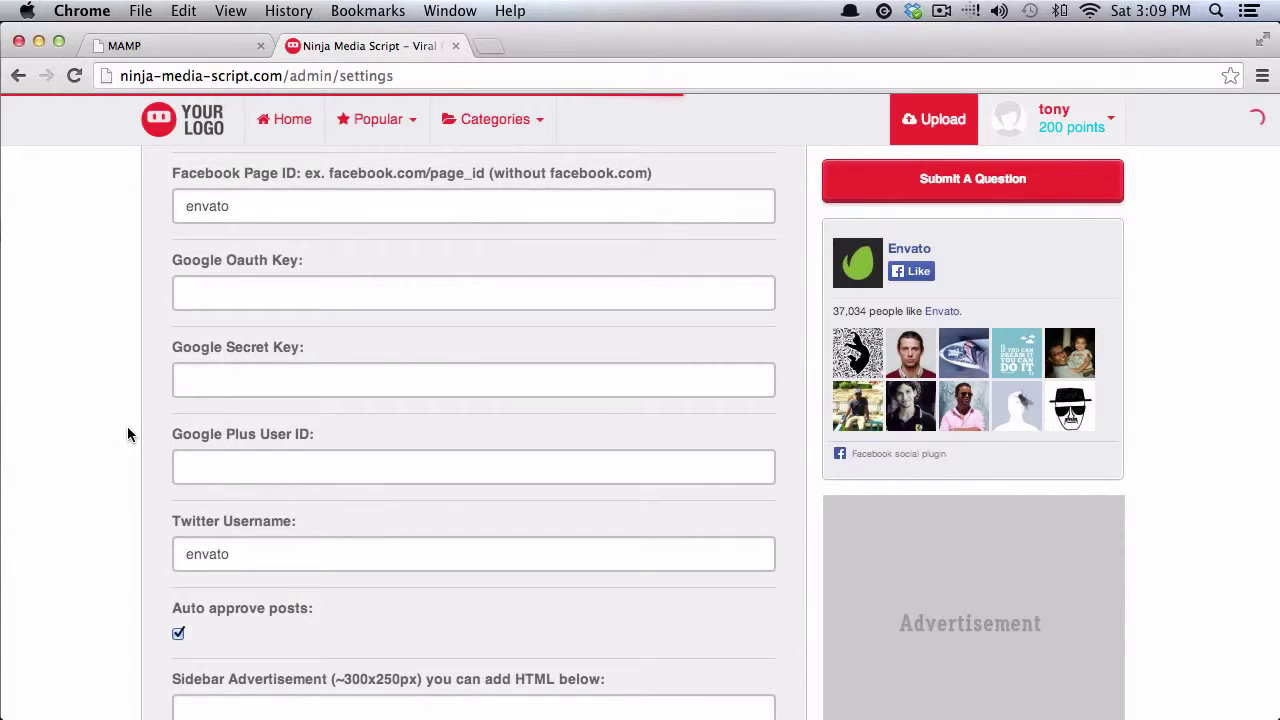
{"action": "scroll", "coordinate": [128, 434], "scroll_direction": "down", "scroll_amount": 2}
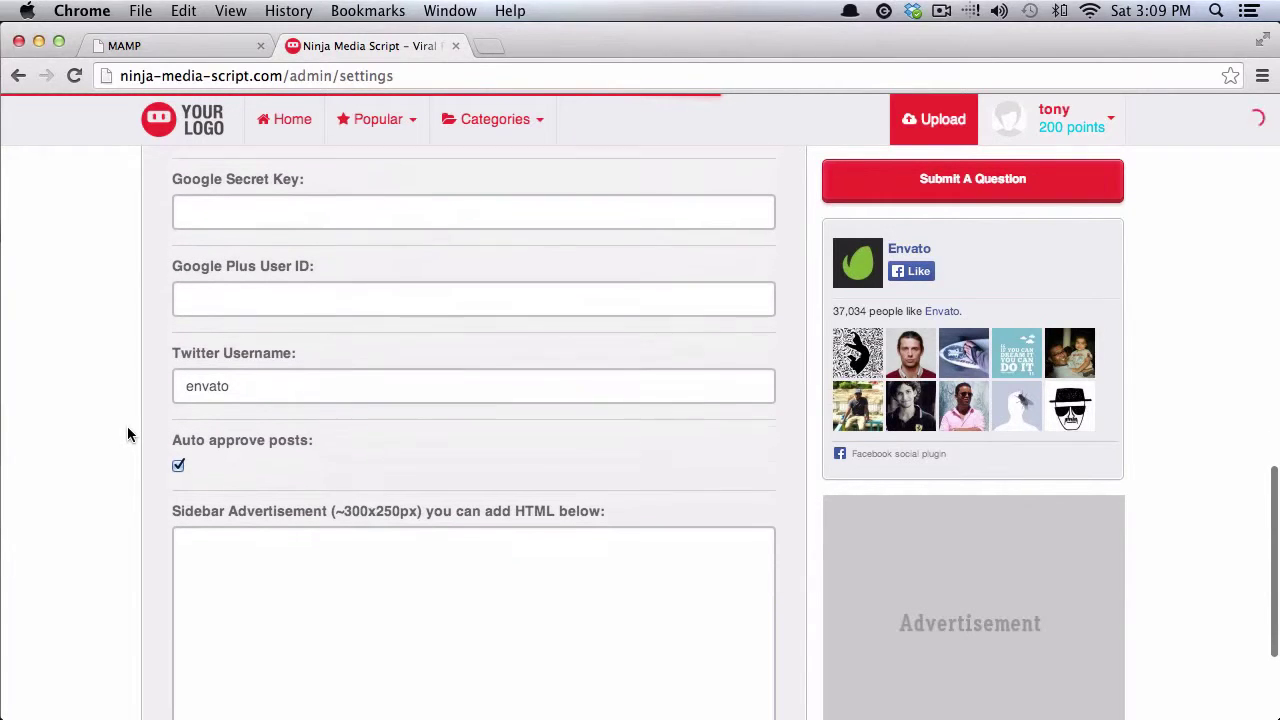
{"action": "scroll", "coordinate": [127, 433], "scroll_direction": "down", "scroll_amount": 2}
{"action": "left_click", "coordinate": [178, 374]}
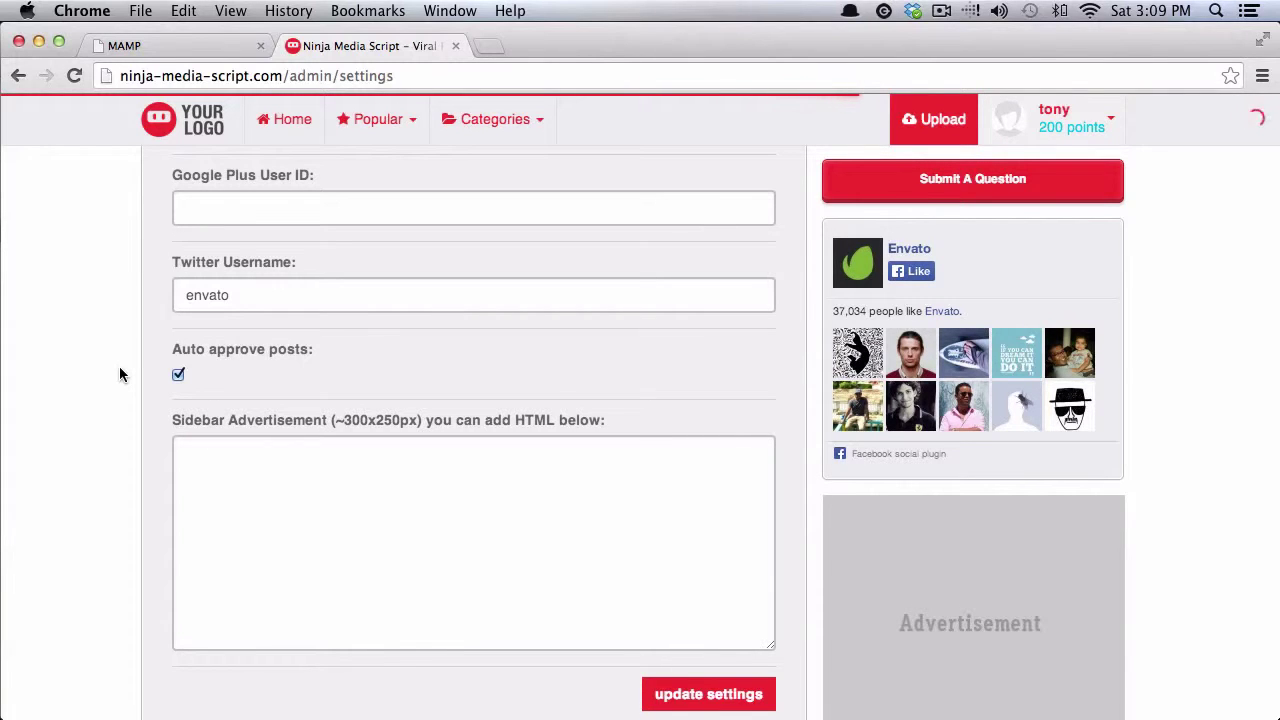
Step: Review the settings, including Twitter username envato, and save them
{"action": "scroll", "coordinate": [130, 366], "scroll_direction": "up", "scroll_amount": 3}
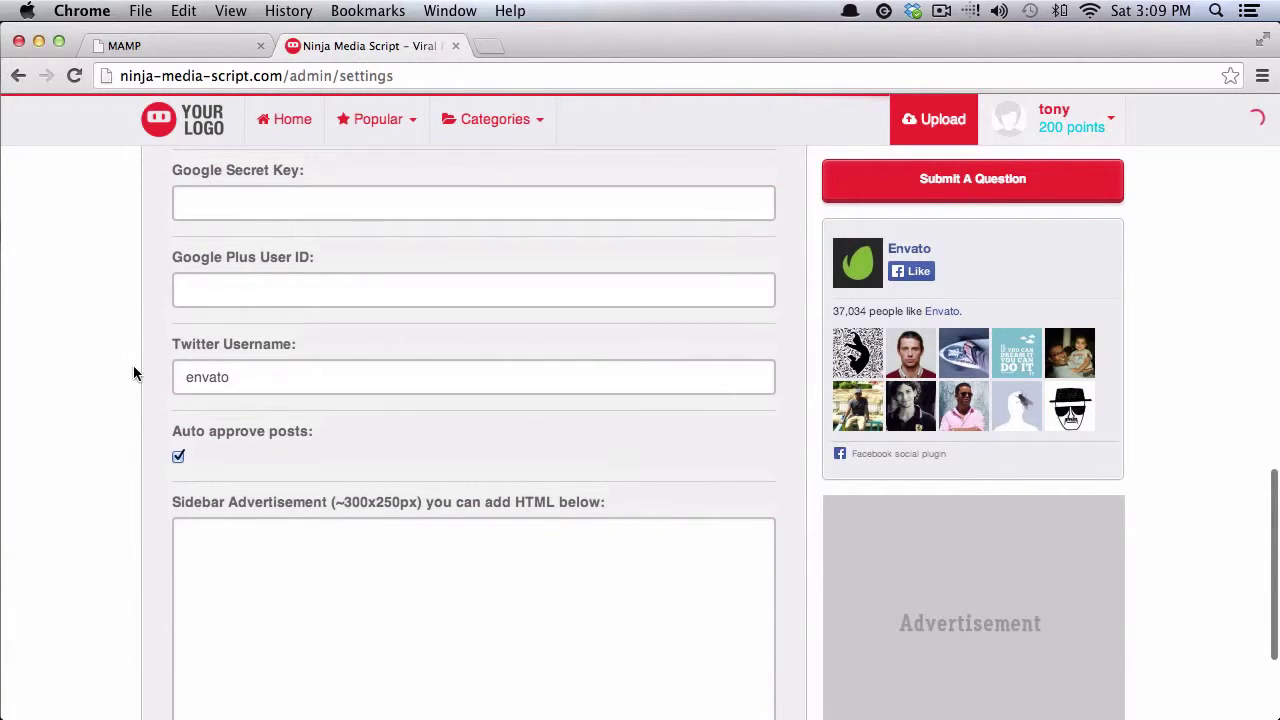
{"action": "scroll", "coordinate": [137, 372], "scroll_direction": "up", "scroll_amount": 1}
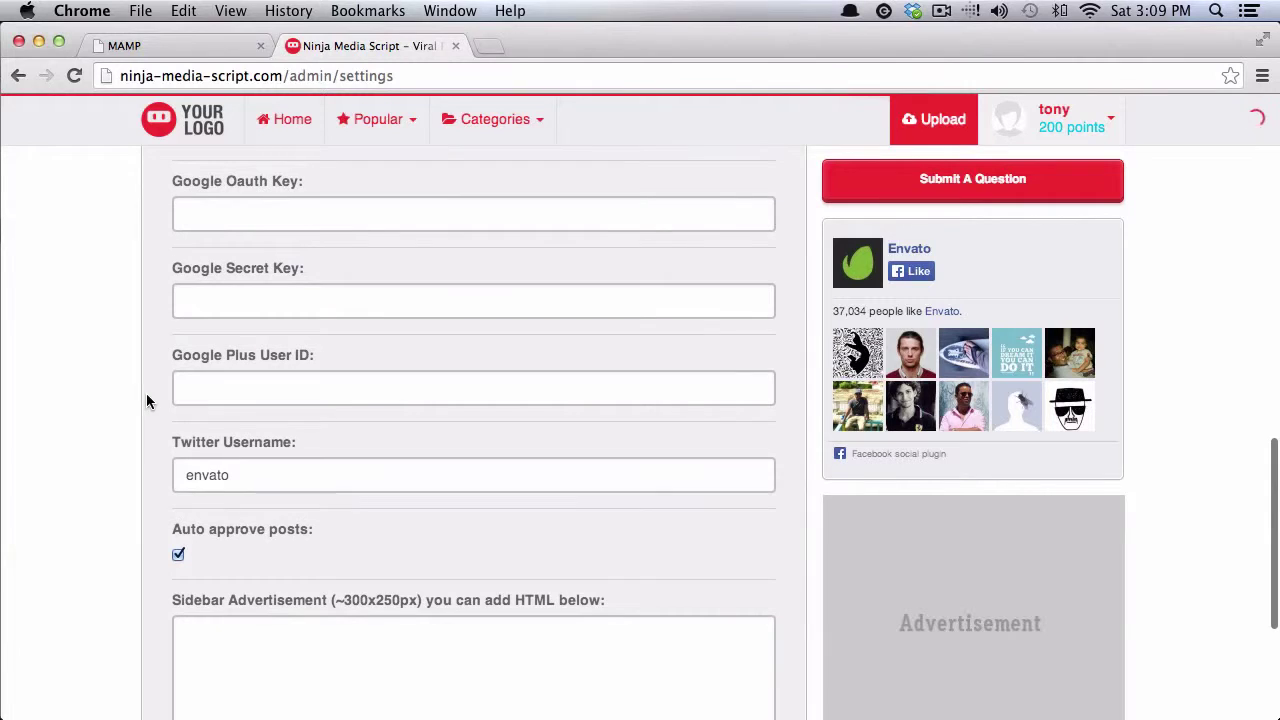
{"action": "scroll", "coordinate": [56, 461], "scroll_direction": "up", "scroll_amount": 5}
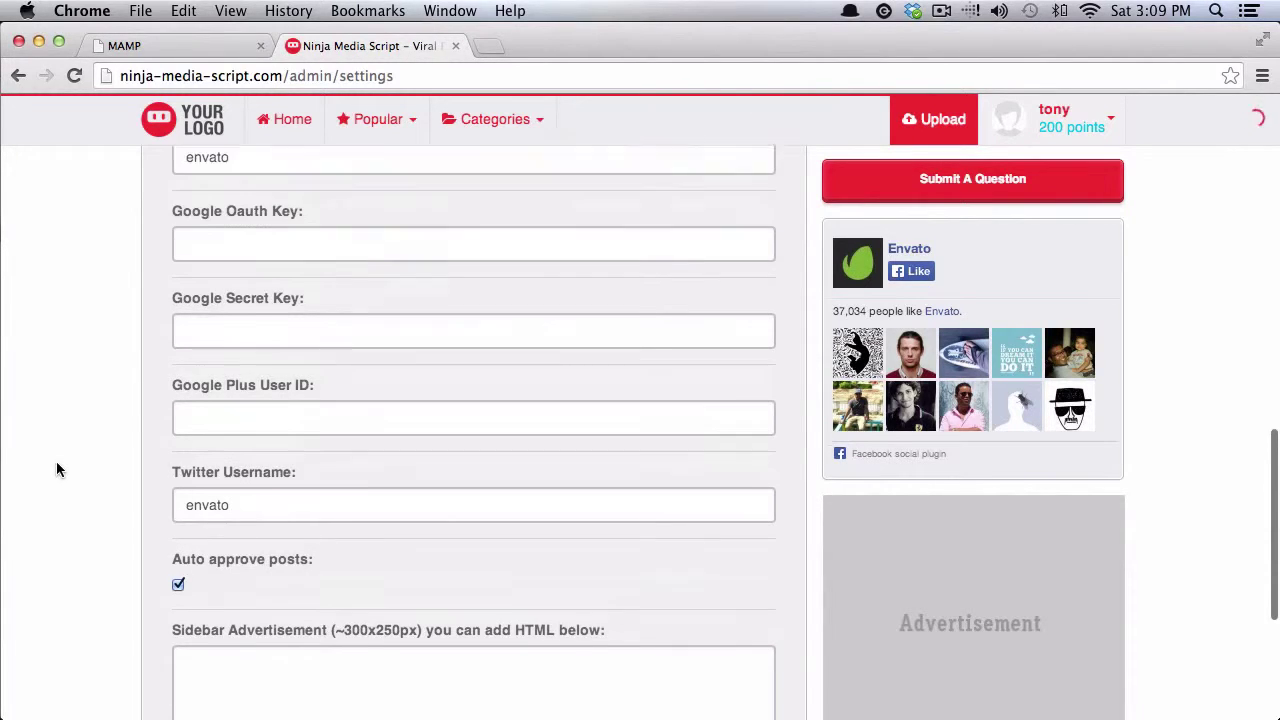
{"action": "scroll", "coordinate": [91, 470], "scroll_direction": "up", "scroll_amount": 1}
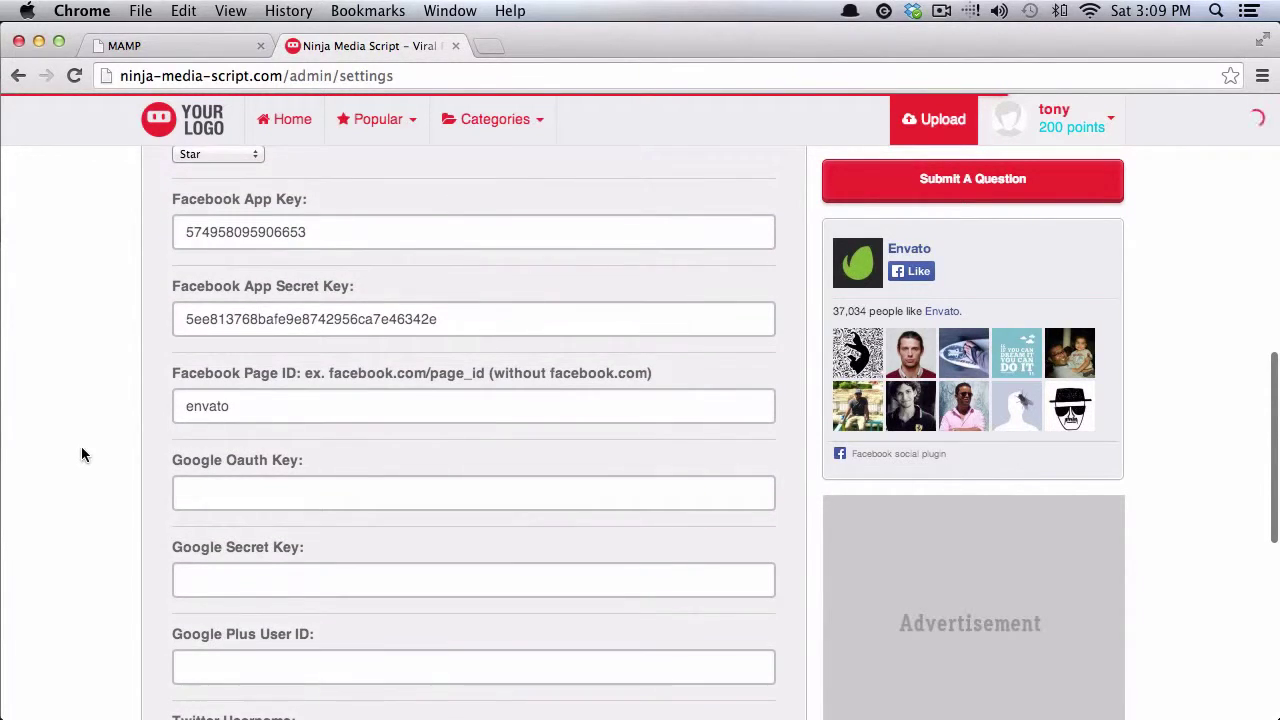
{"action": "scroll", "coordinate": [134, 425], "scroll_direction": "down", "scroll_amount": 7}
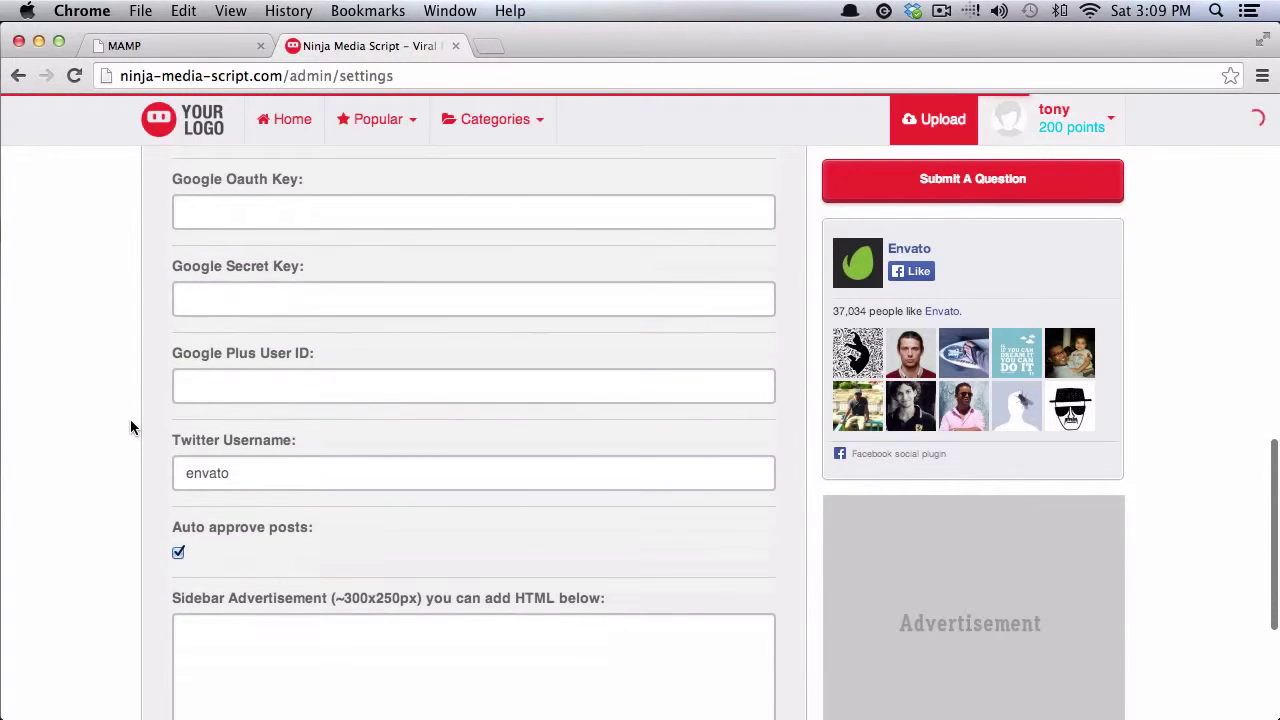
{"action": "scroll", "coordinate": [114, 420], "scroll_direction": "up", "scroll_amount": 2}
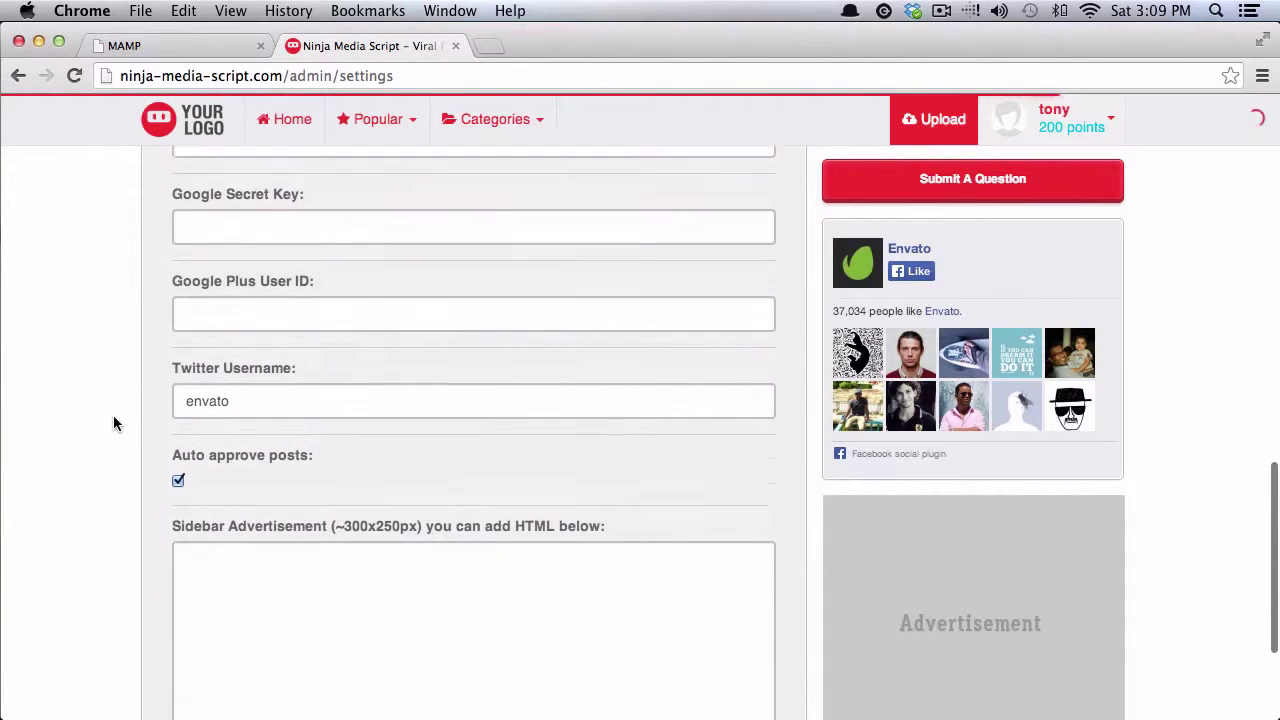
{"action": "scroll", "coordinate": [113, 424], "scroll_direction": "down", "scroll_amount": 4}
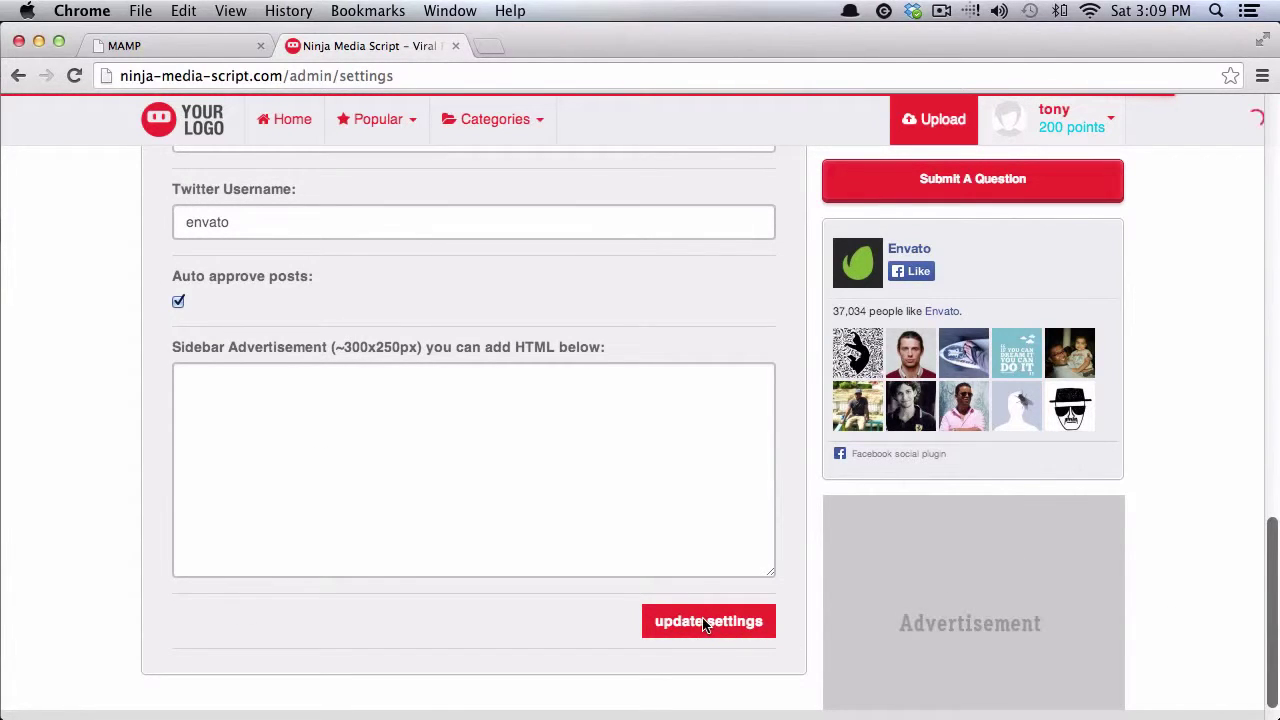
{"action": "left_click", "coordinate": [671, 620]}
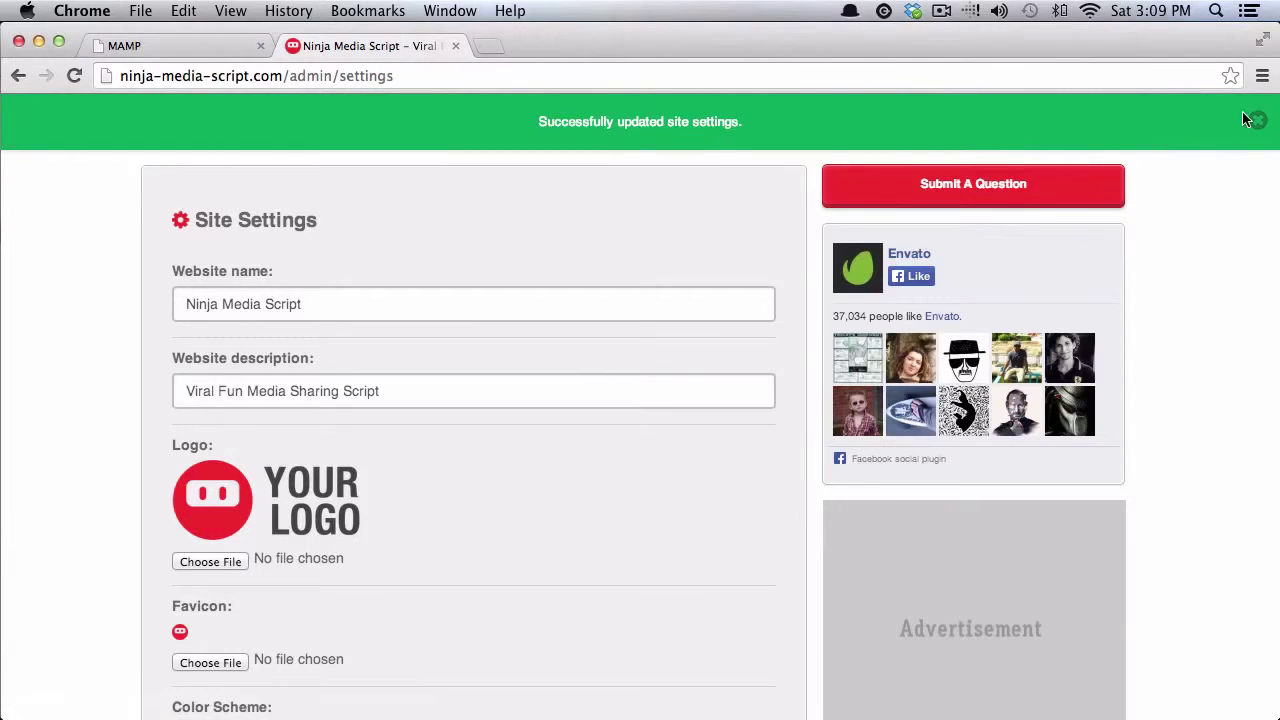
Step: Browse the Home feed's posts with the dark scheme and star icons, then return to the top
{"action": "left_click", "coordinate": [265, 120]}
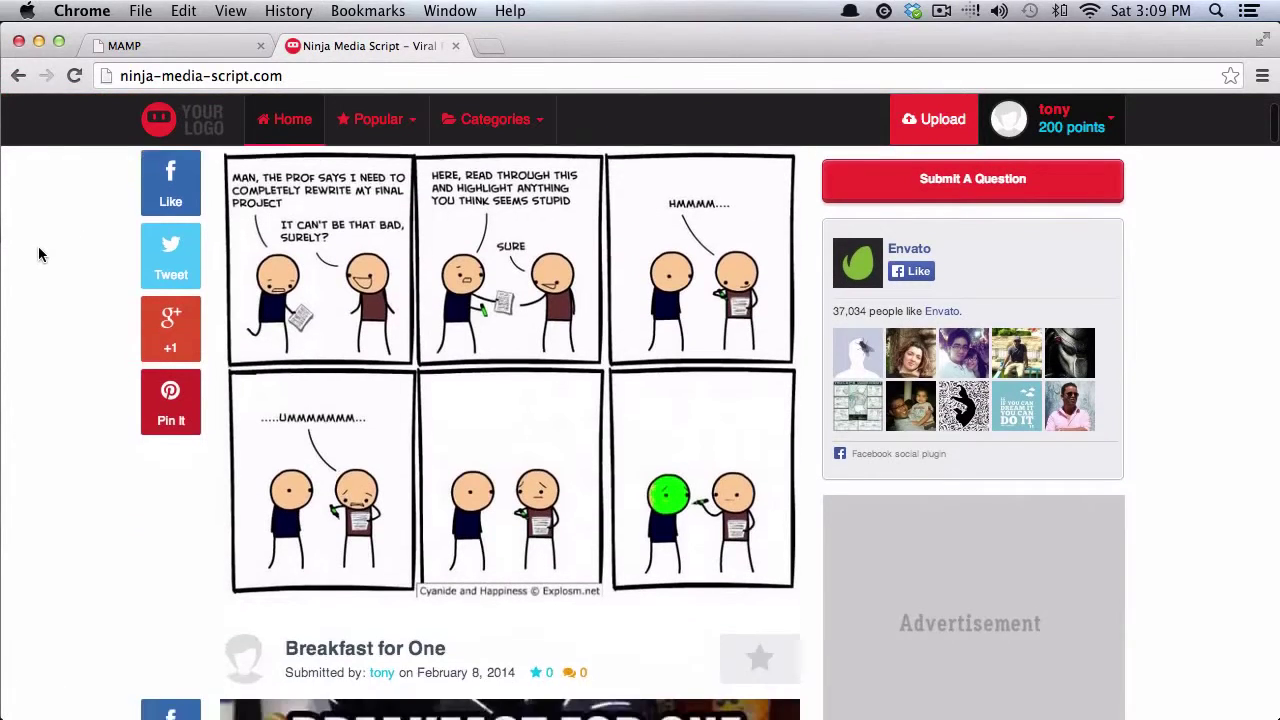
{"action": "scroll", "coordinate": [38, 254], "scroll_direction": "down", "scroll_amount": 6}
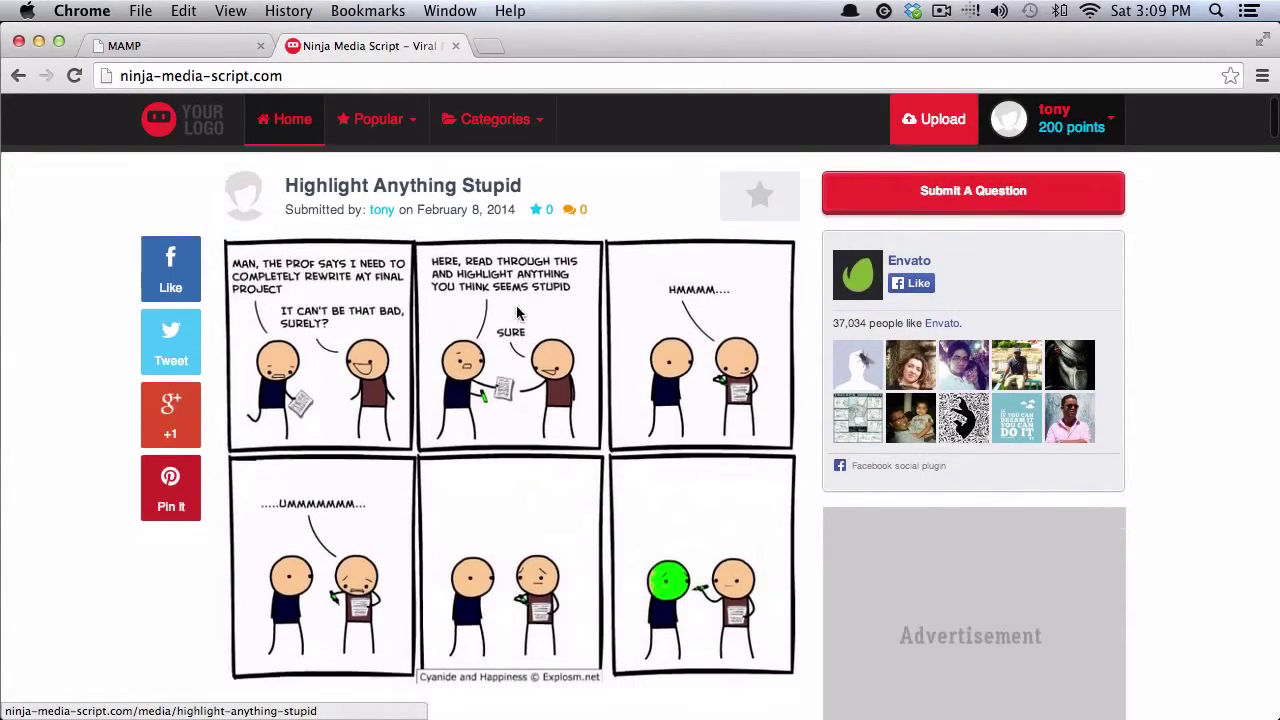
{"action": "scroll", "coordinate": [55, 452], "scroll_direction": "down", "scroll_amount": 10}
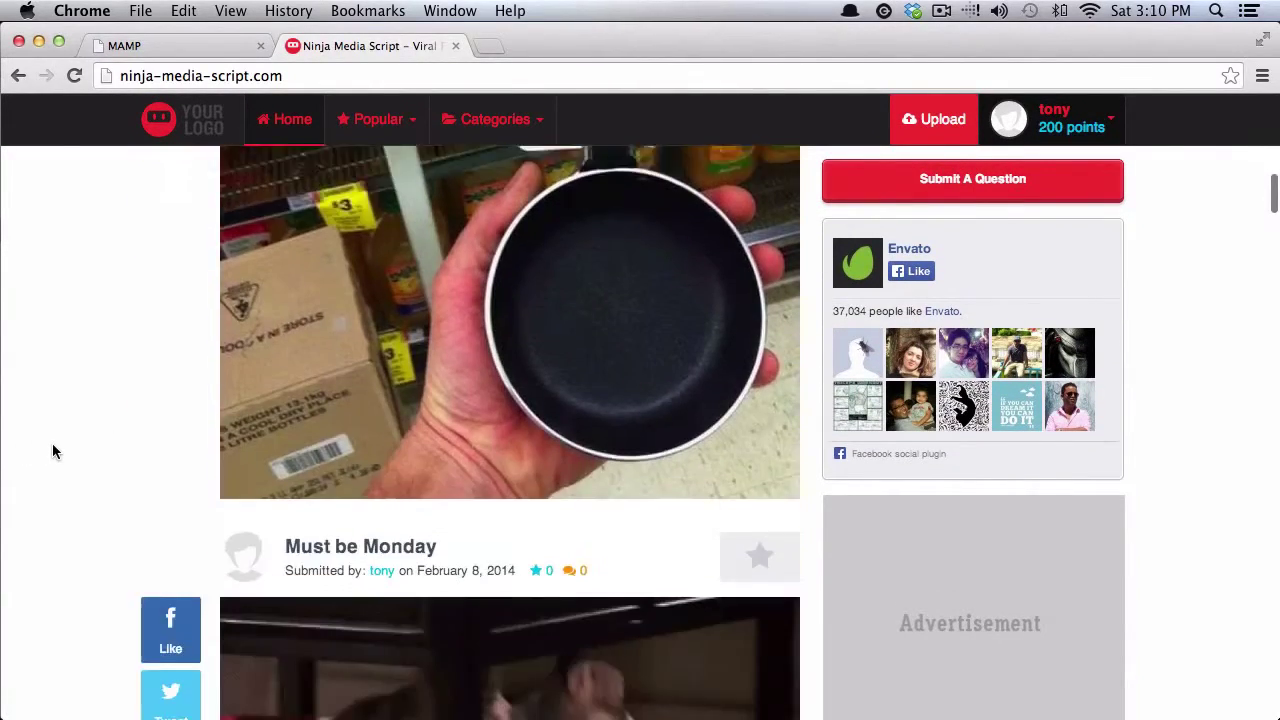
{"action": "scroll", "coordinate": [52, 452], "scroll_direction": "up", "scroll_amount": 2}
{"action": "scroll", "coordinate": [53, 451], "scroll_direction": "up", "scroll_amount": 10}
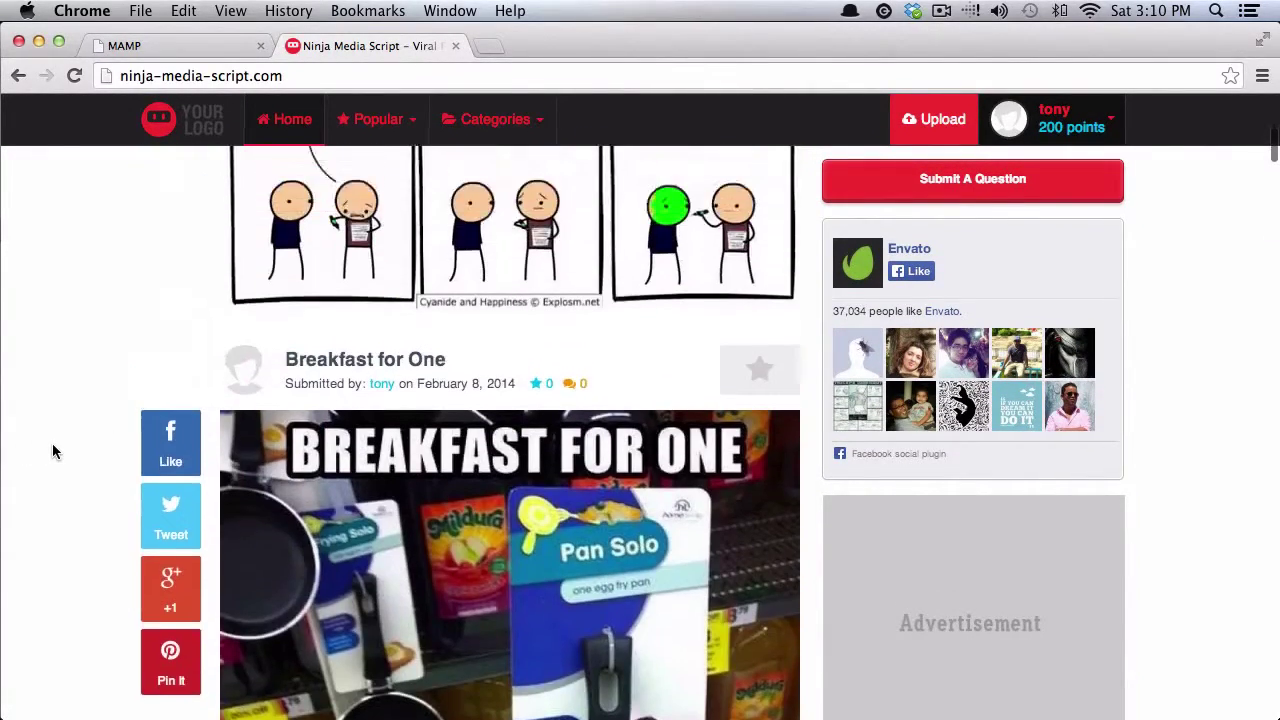
Step: Open the empty Custom Code CSS editor from Admin, then go back to the Admin list
{"action": "left_click", "coordinate": [1060, 120]}
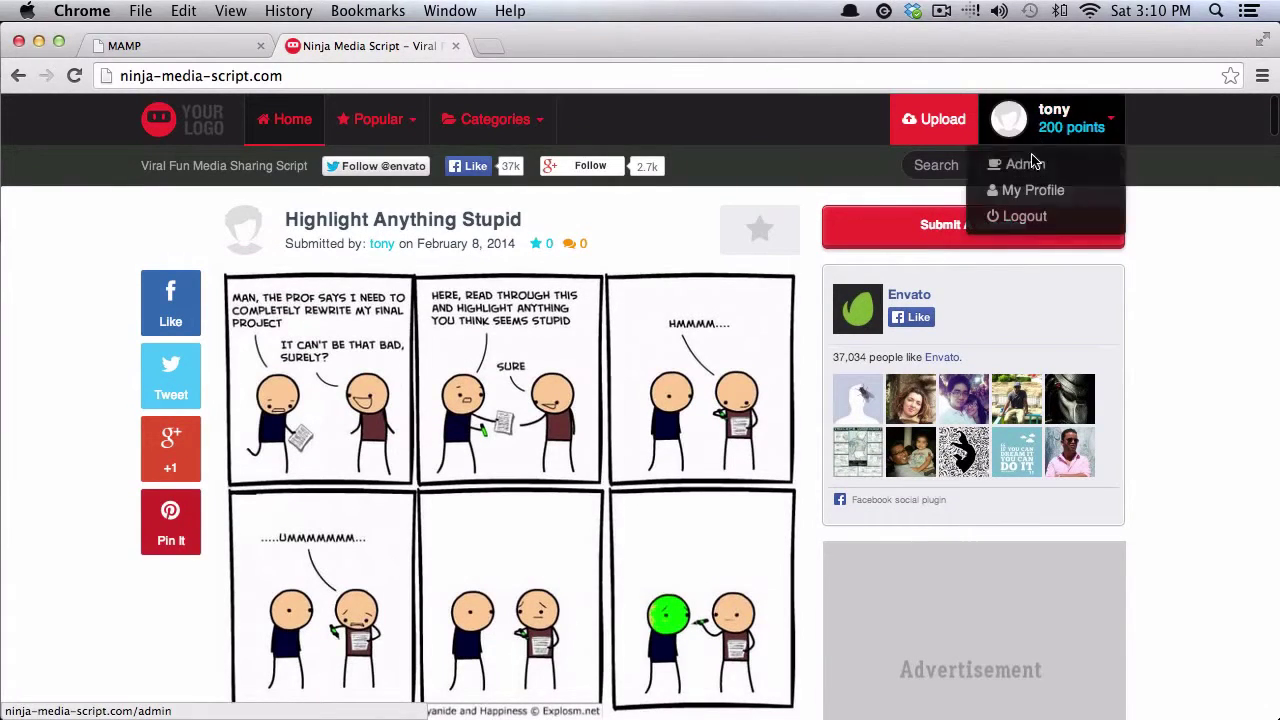
{"action": "left_click", "coordinate": [1020, 162]}
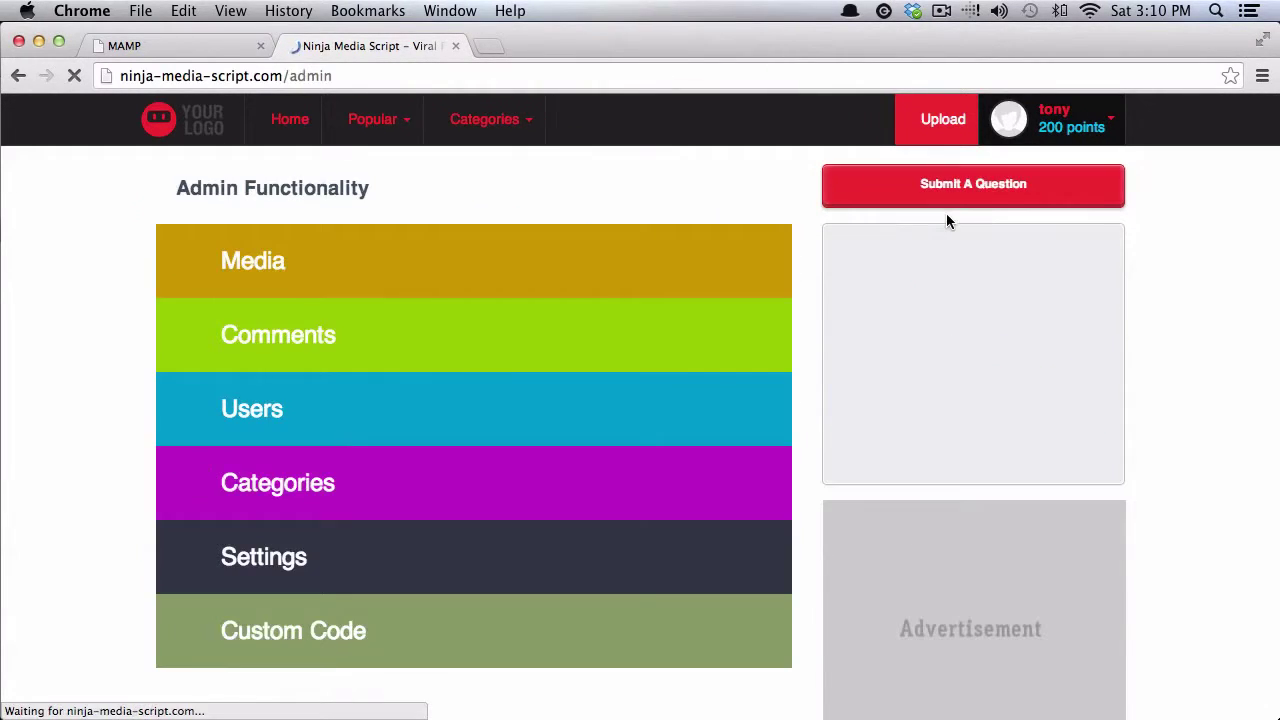
{"action": "left_click", "coordinate": [357, 646]}
{"action": "scroll", "coordinate": [337, 397], "scroll_direction": "down", "scroll_amount": 6}
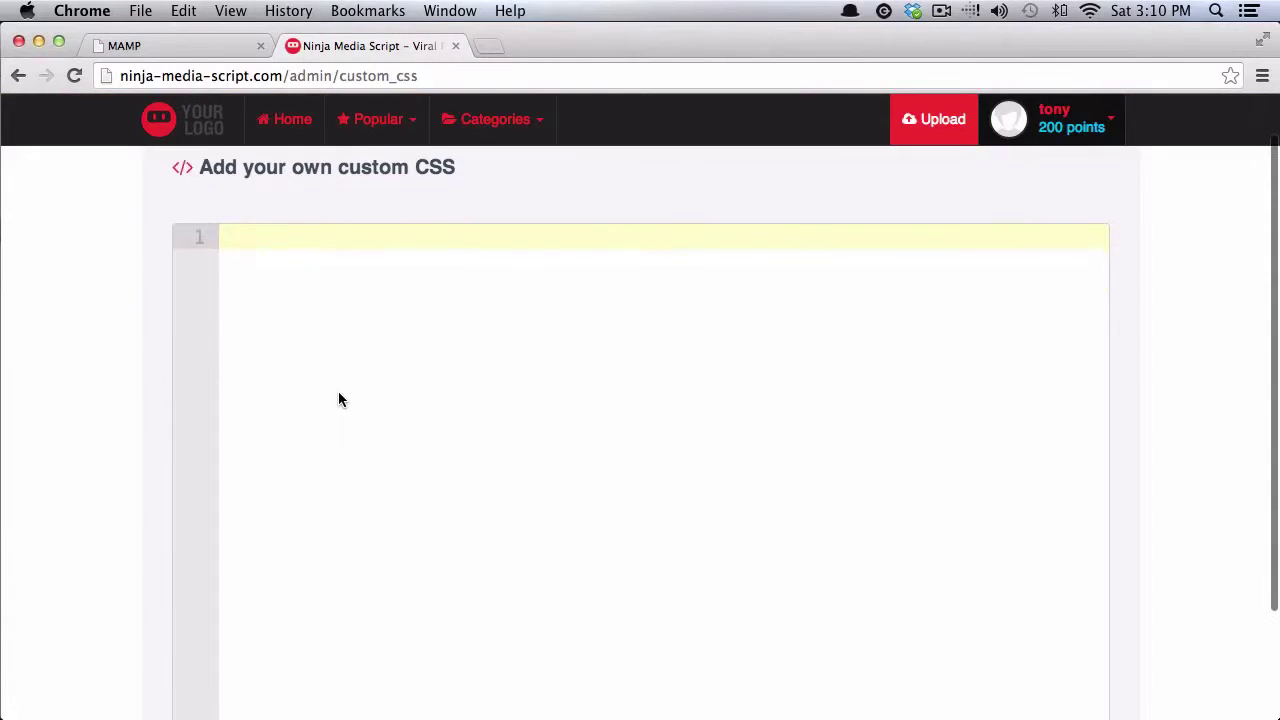
{"action": "scroll", "coordinate": [194, 430], "scroll_direction": "up", "scroll_amount": 6}
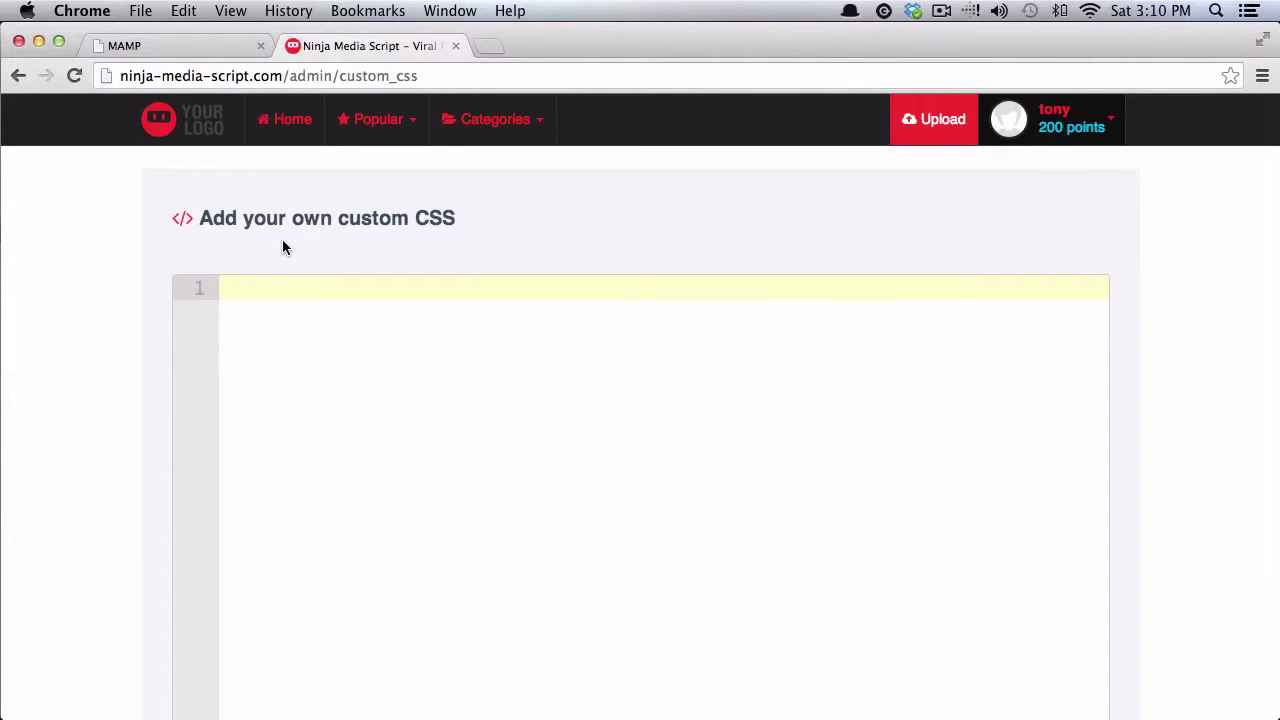
{"action": "left_click", "coordinate": [1057, 127]}
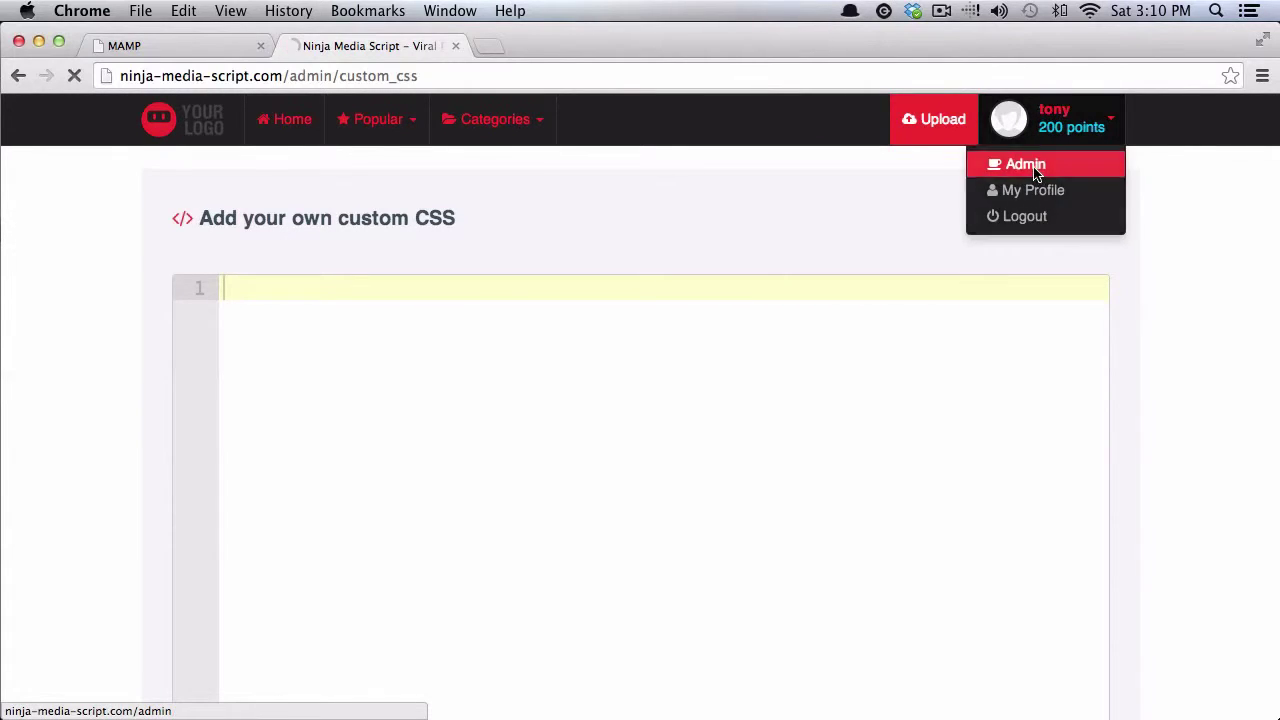
{"action": "left_click", "coordinate": [1036, 172]}
Step: Save Site Settings with the light color scheme and primary color blue #2140ed
{"action": "left_click", "coordinate": [262, 556]}
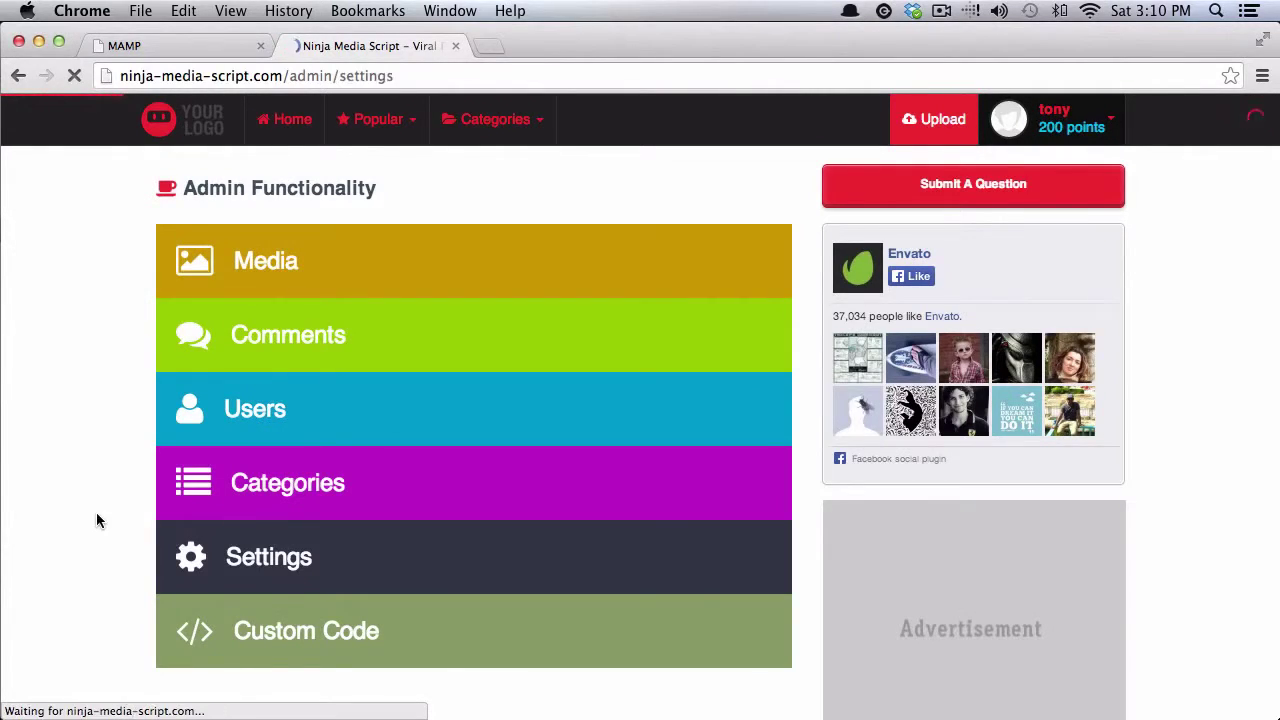
{"action": "scroll", "coordinate": [103, 507], "scroll_direction": "down", "scroll_amount": 4}
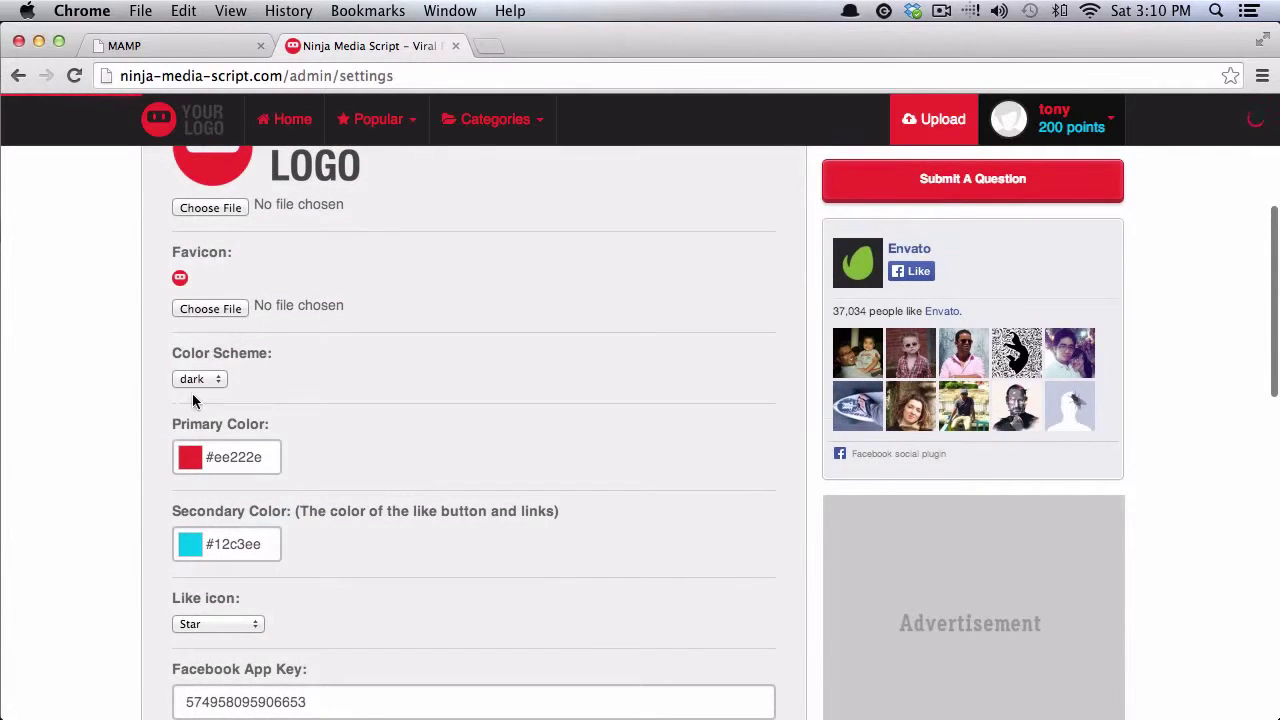
{"action": "left_click", "coordinate": [199, 379]}
{"action": "left_click", "coordinate": [194, 358]}
{"action": "scroll", "coordinate": [464, 470], "scroll_direction": "down", "scroll_amount": 4}
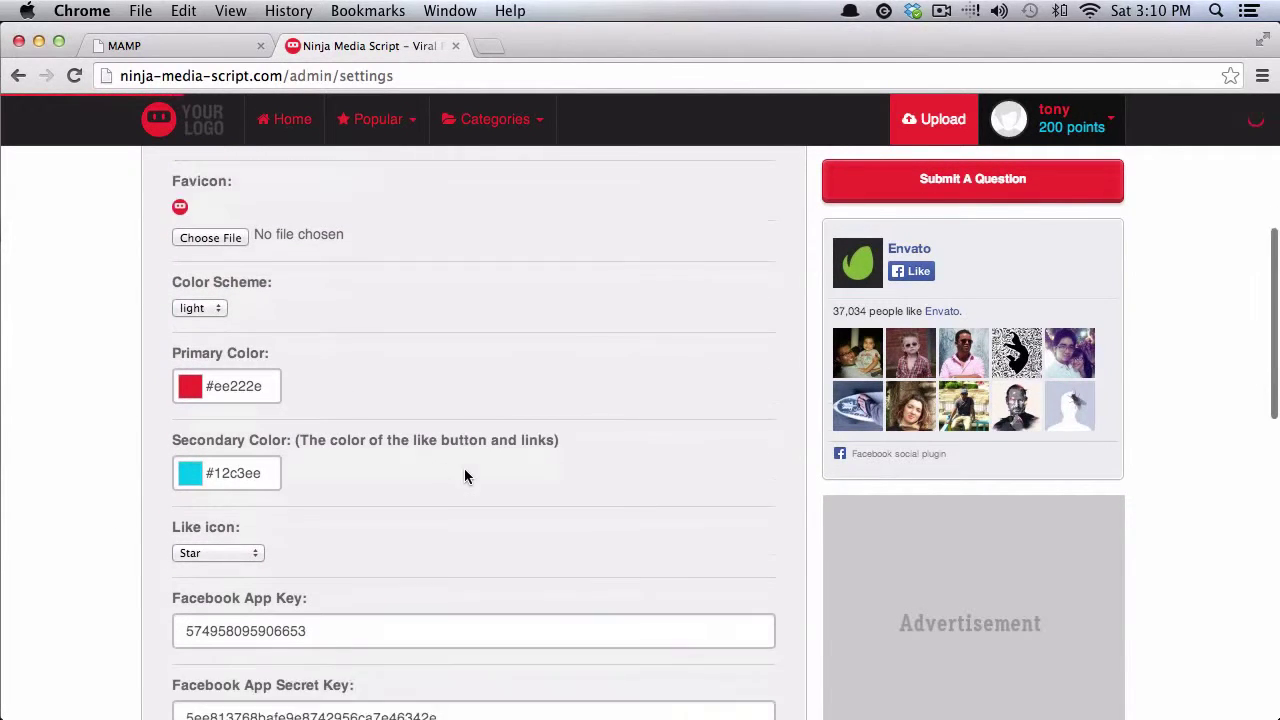
{"action": "left_click", "coordinate": [245, 262]}
{"action": "left_click", "coordinate": [334, 340]}
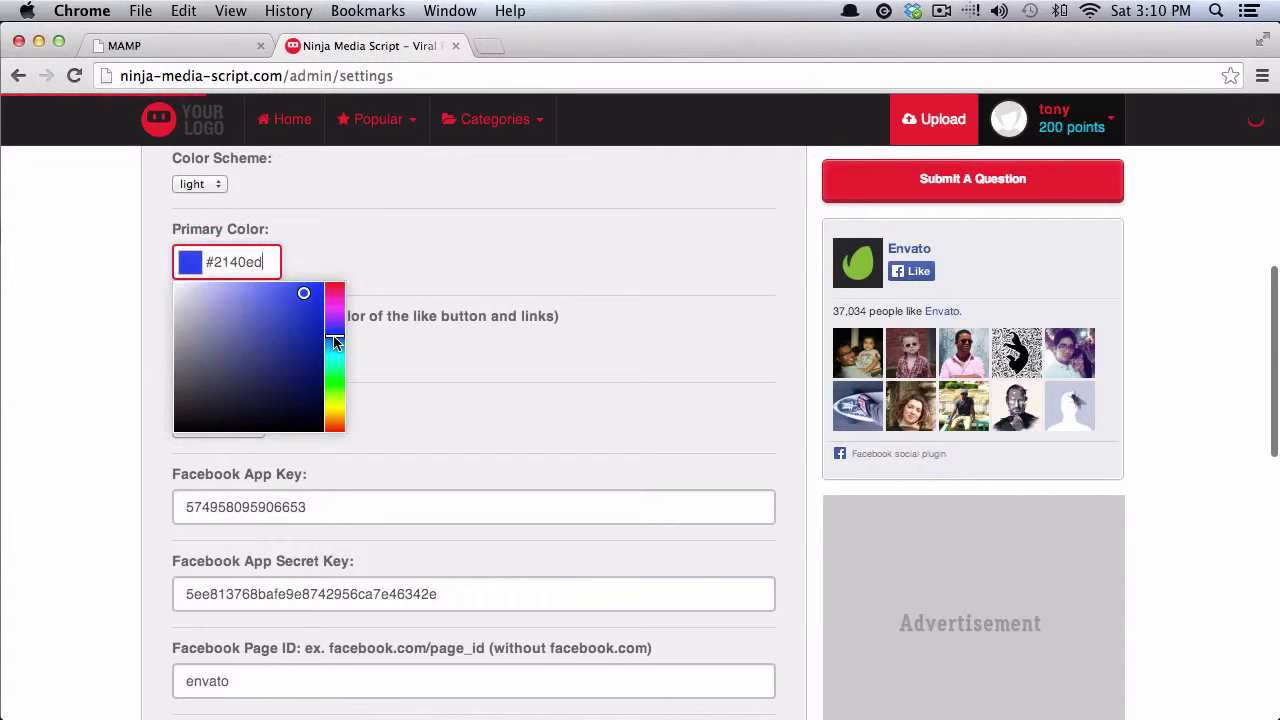
{"action": "left_click", "coordinate": [410, 383]}
{"action": "scroll", "coordinate": [395, 410], "scroll_direction": "down", "scroll_amount": 10}
{"action": "scroll", "coordinate": [385, 480], "scroll_direction": "down", "scroll_amount": 6}
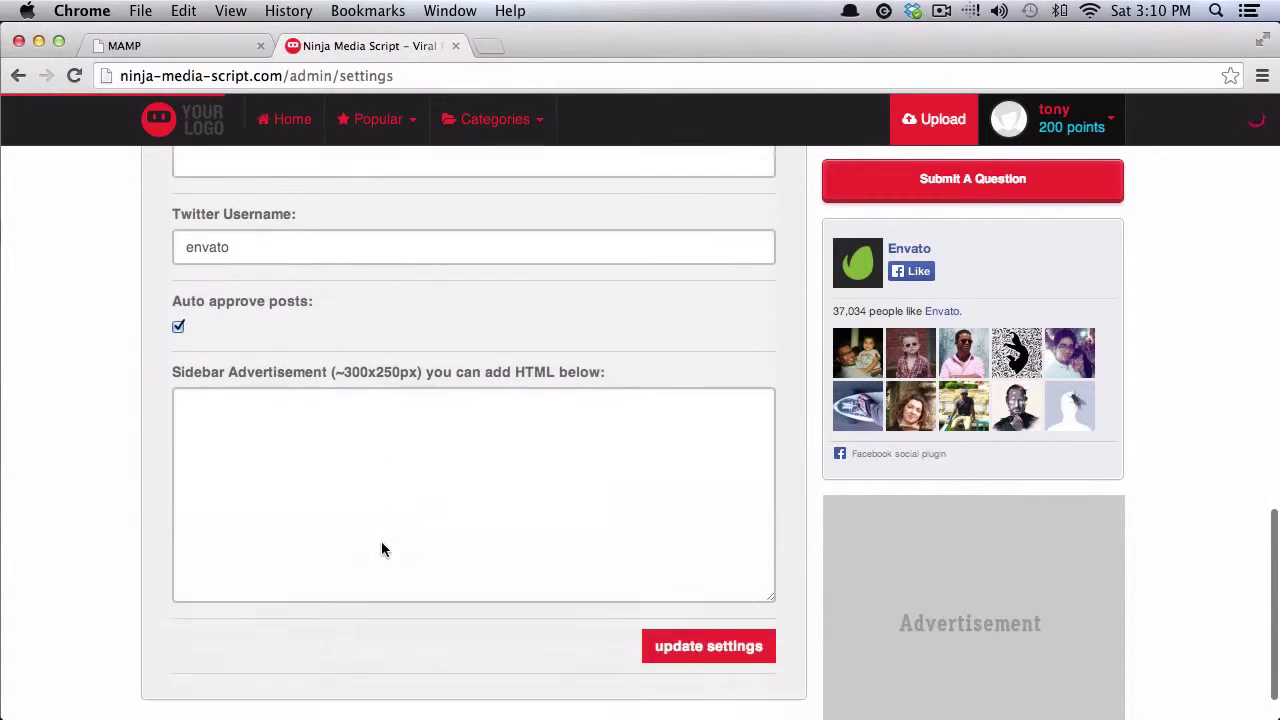
{"action": "left_click", "coordinate": [703, 598]}
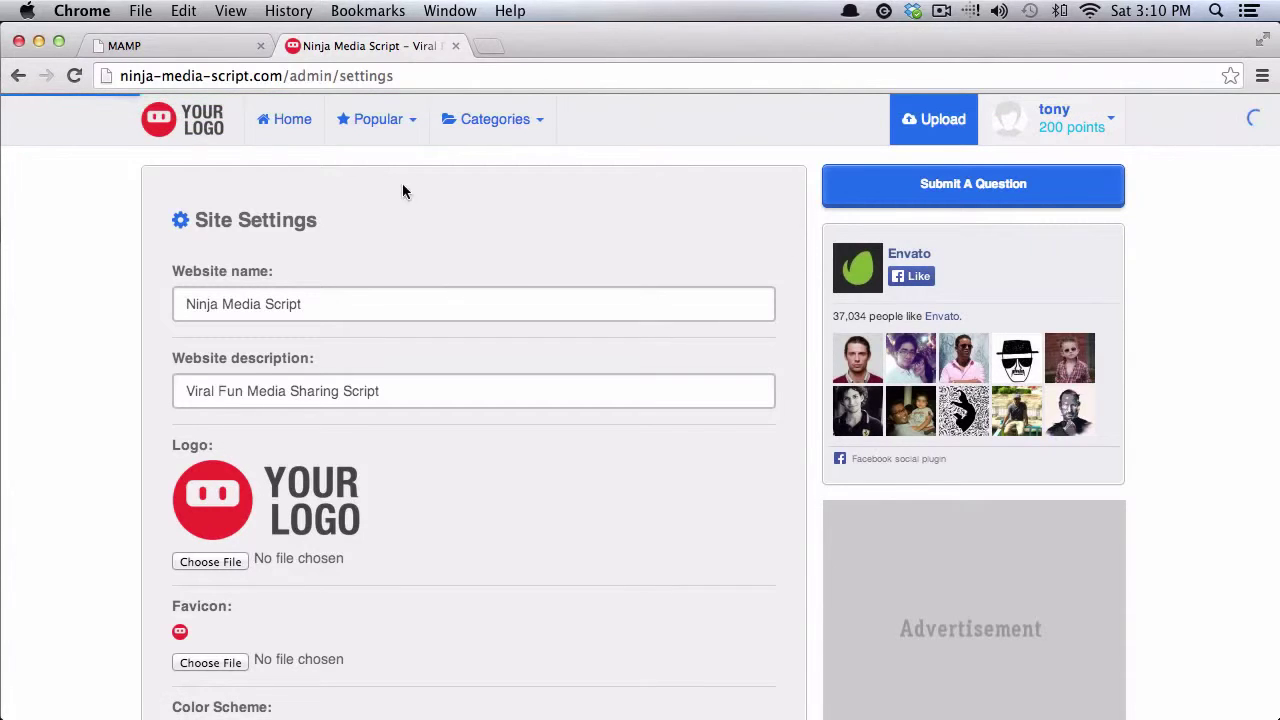
Step: From the home page, star the 'Highlight Anything Stupid' post so its favourite count reads 1
{"action": "left_click", "coordinate": [186, 124]}
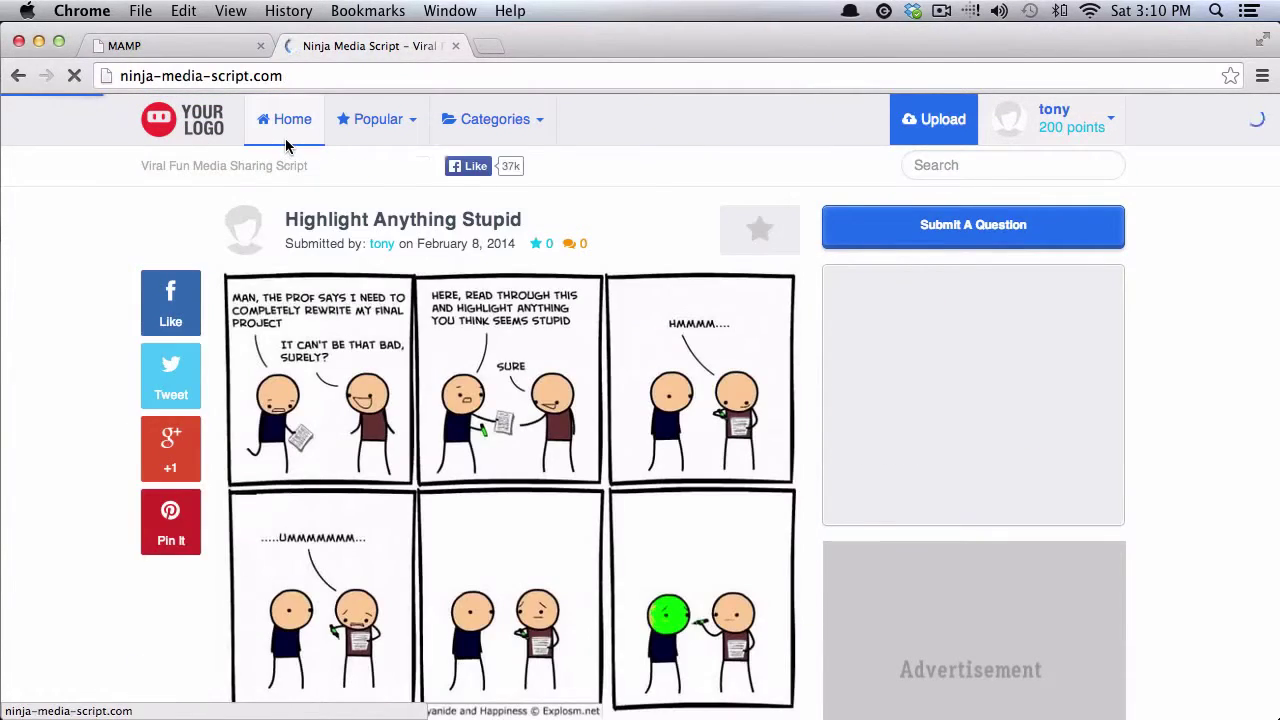
{"action": "left_click", "coordinate": [750, 232]}
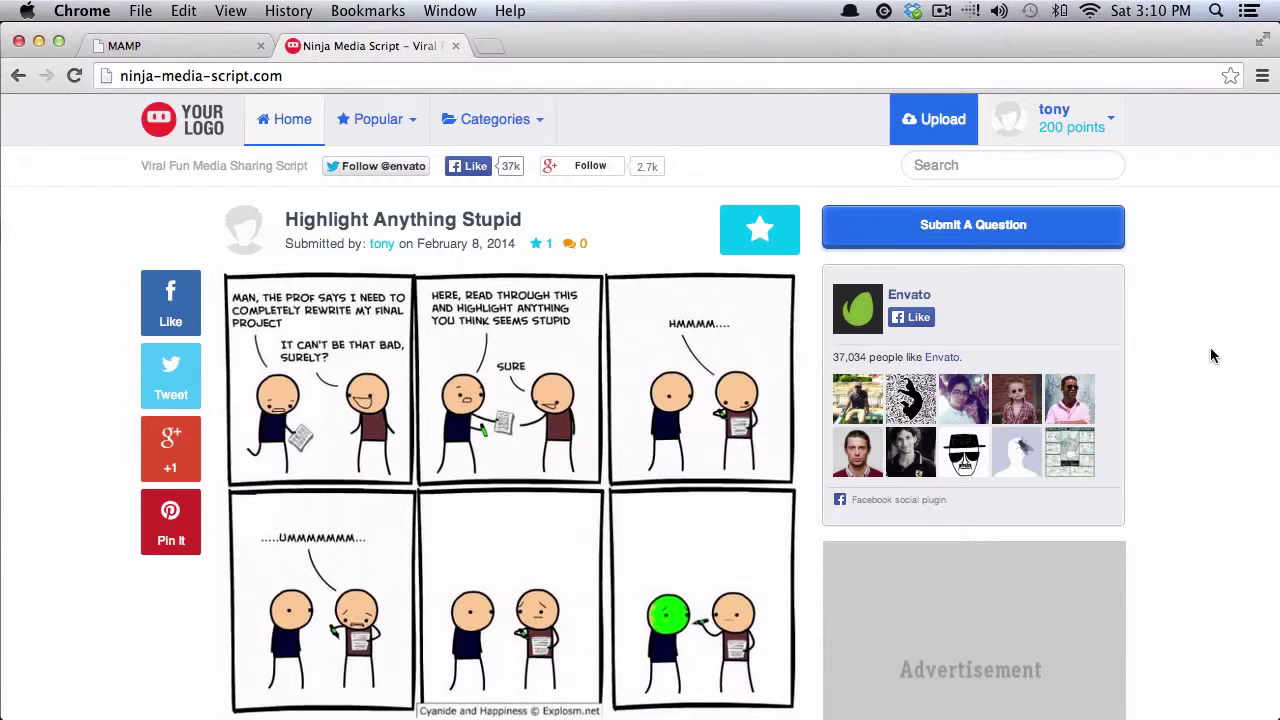
{"action": "scroll", "coordinate": [1210, 349], "scroll_direction": "down", "scroll_amount": 1}
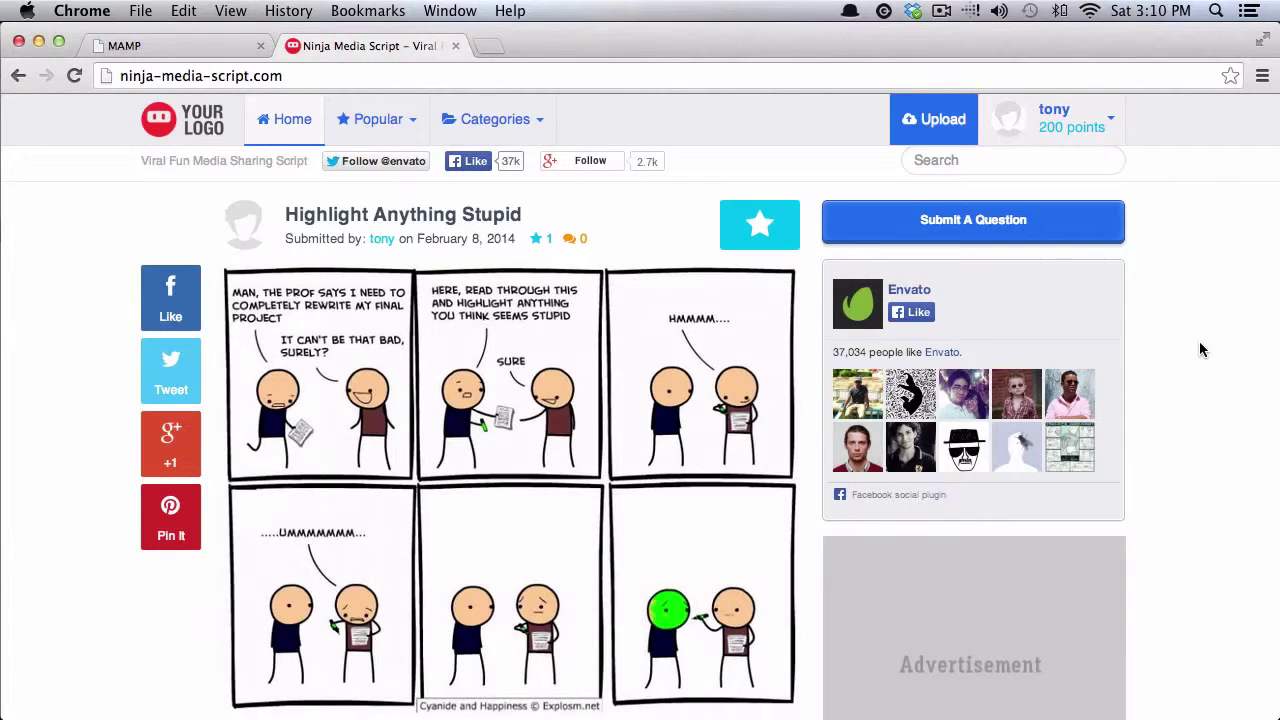
{"action": "scroll", "coordinate": [950, 188], "scroll_direction": "up", "scroll_amount": 1}
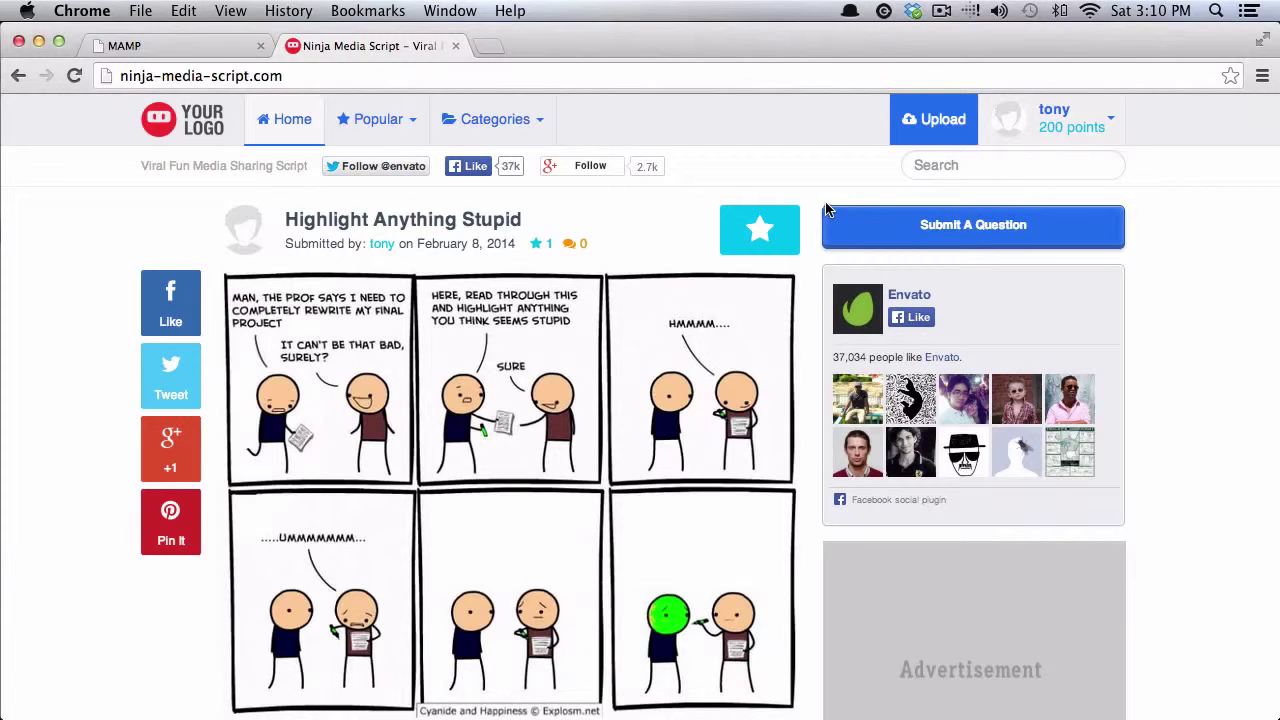
{"action": "left_click", "coordinate": [928, 124]}
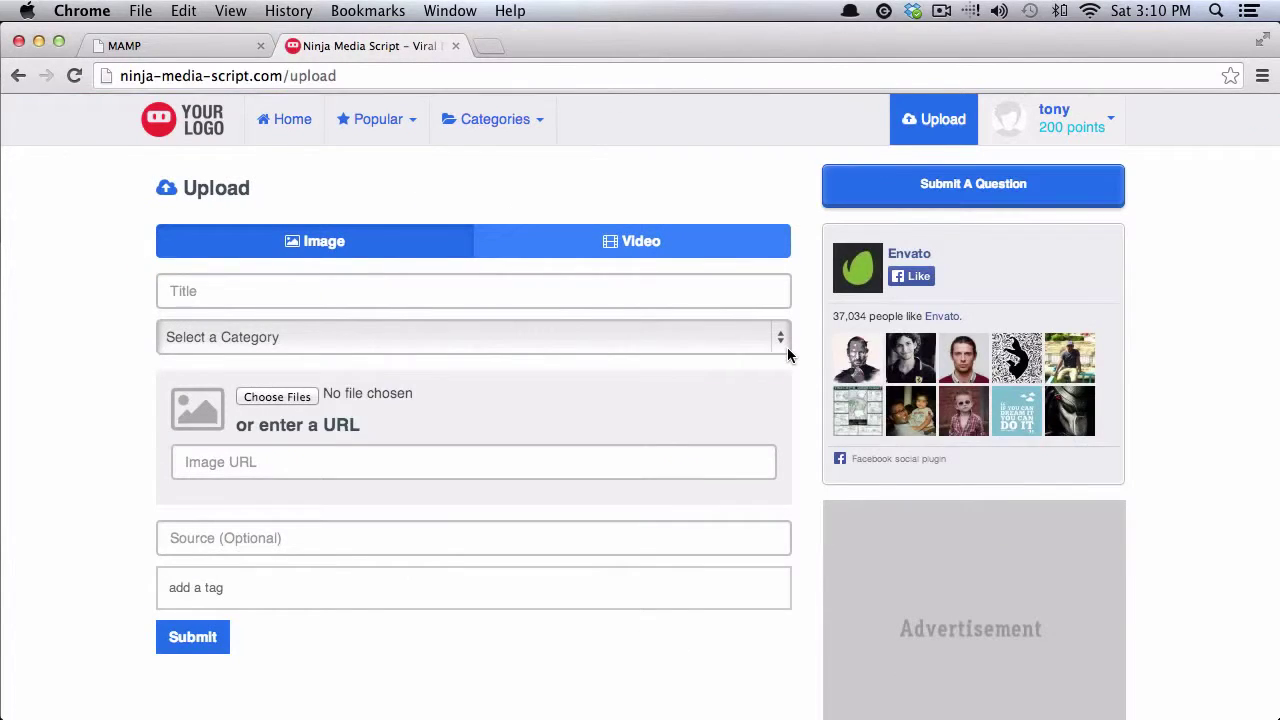
{"action": "left_click", "coordinate": [179, 130]}
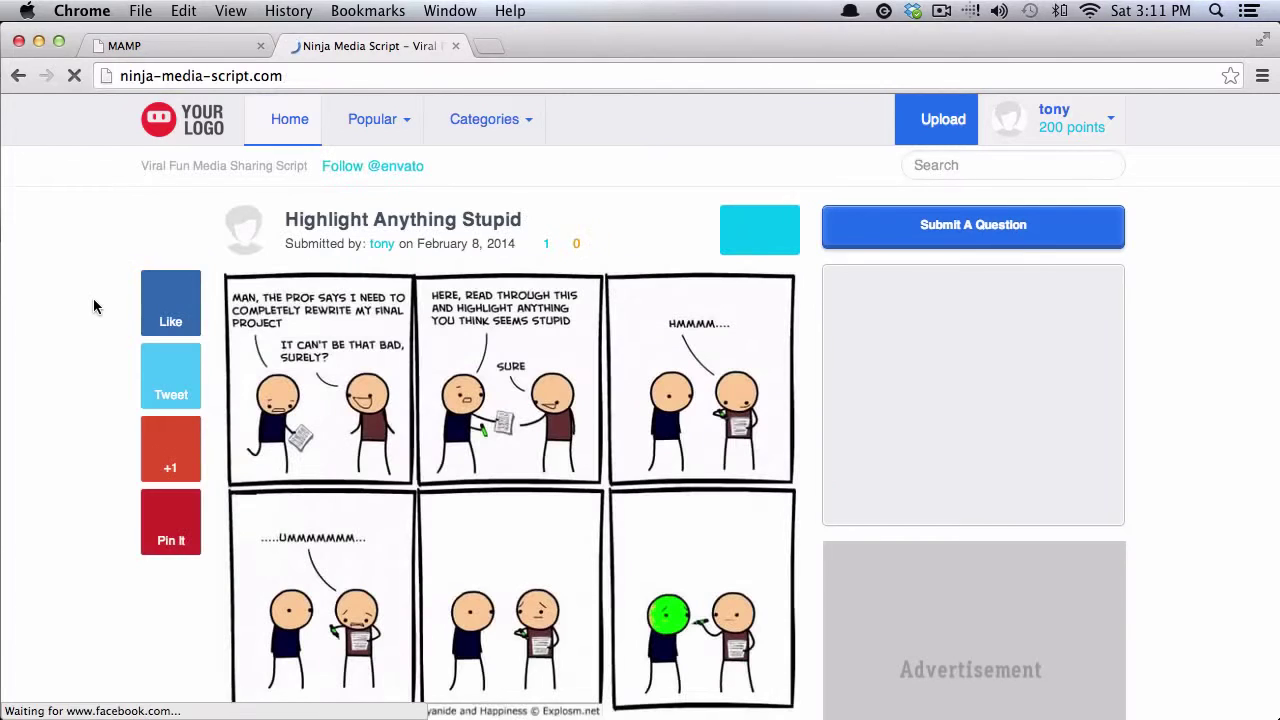